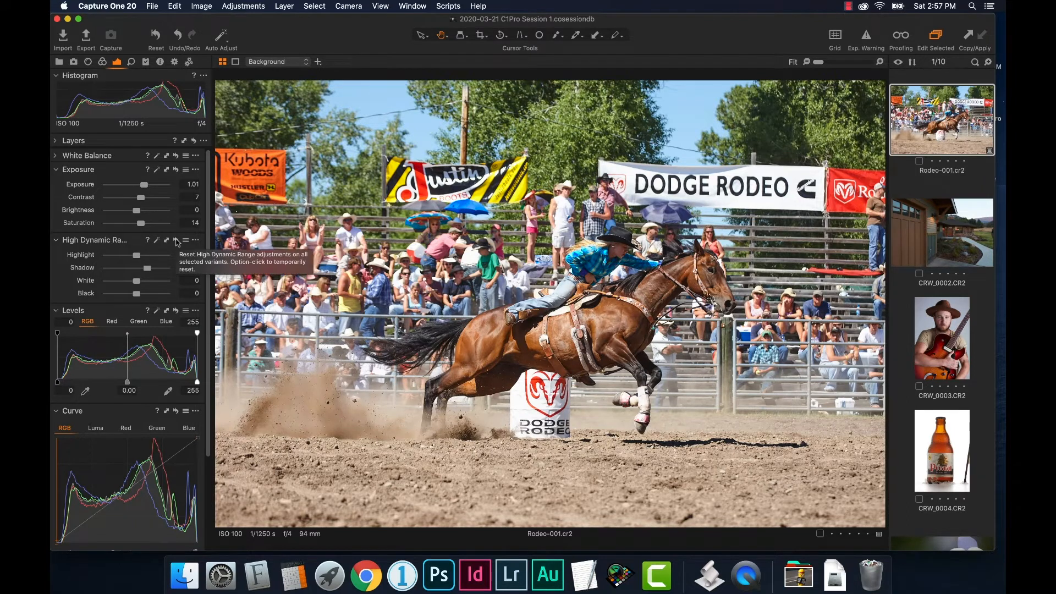
Reset the High Dynamic Range adjustments on the rodeo photo and undo the reset, repeatedly comparing the two versions.
click(176, 241)
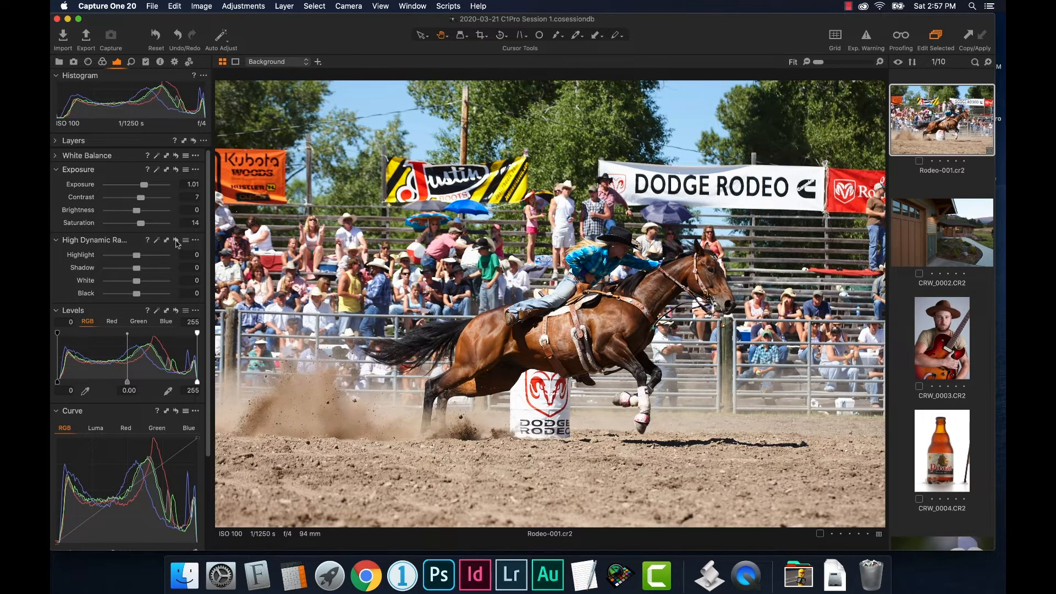
key(super+z)
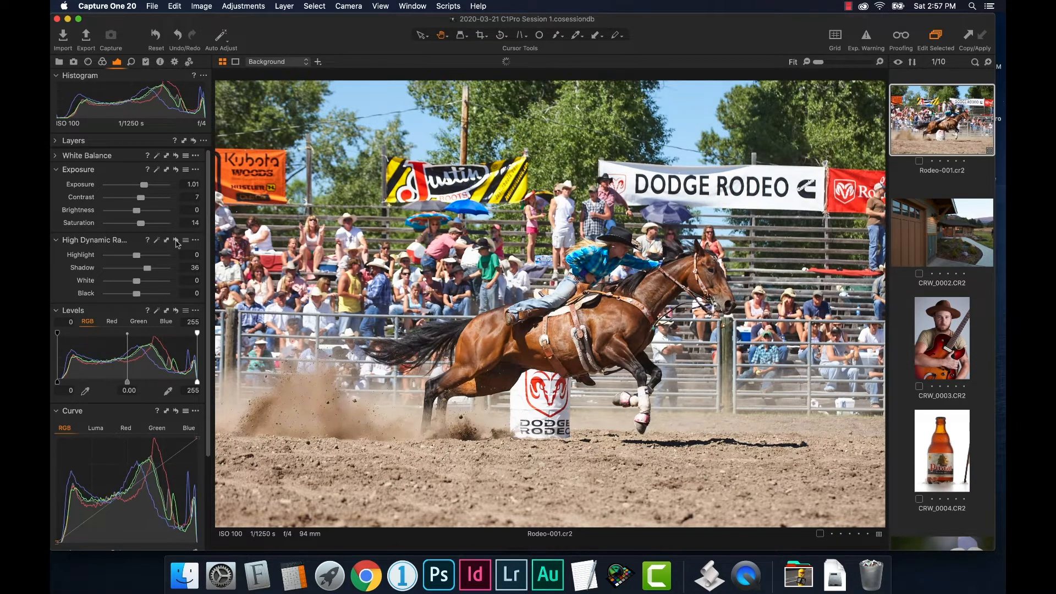
click(176, 241)
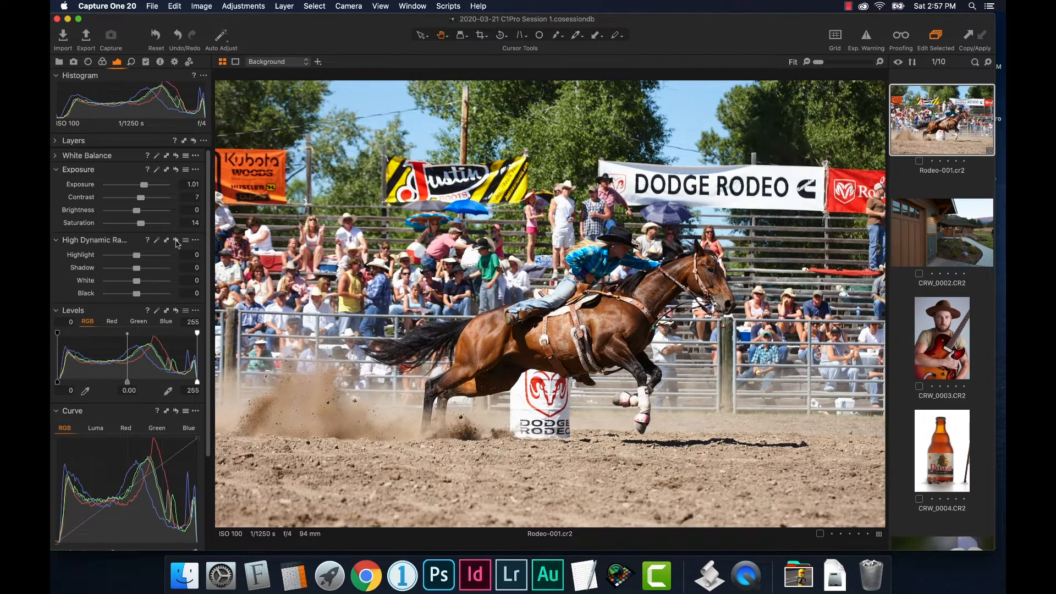
key(super+z)
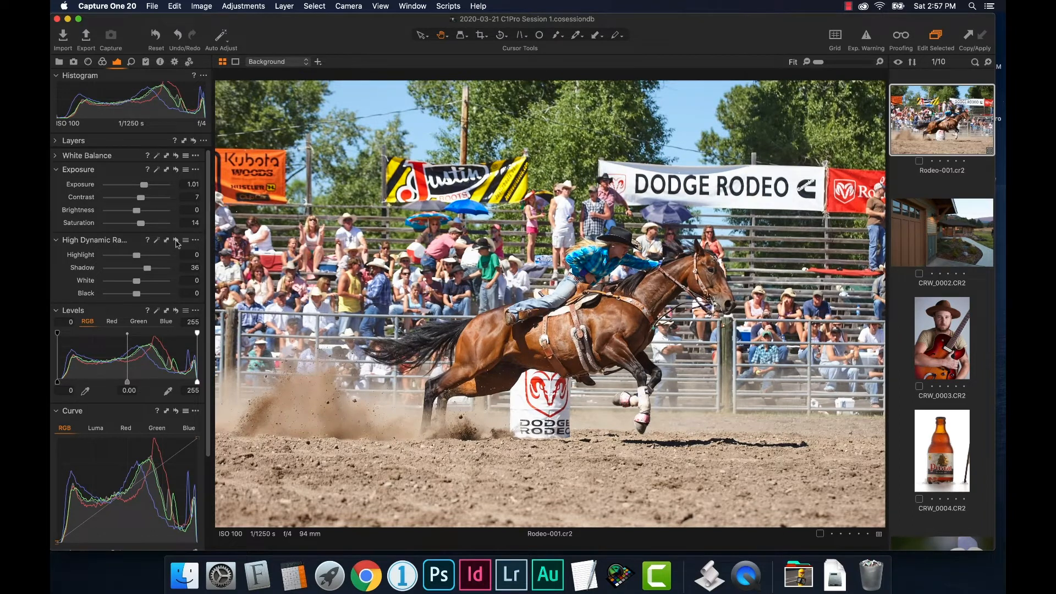
click(176, 241)
key(super+z)
Compare the rodeo photo with and without its Exposure adjustments, using a reset that is undone and a temporary reset.
click(176, 172)
key(super+z)
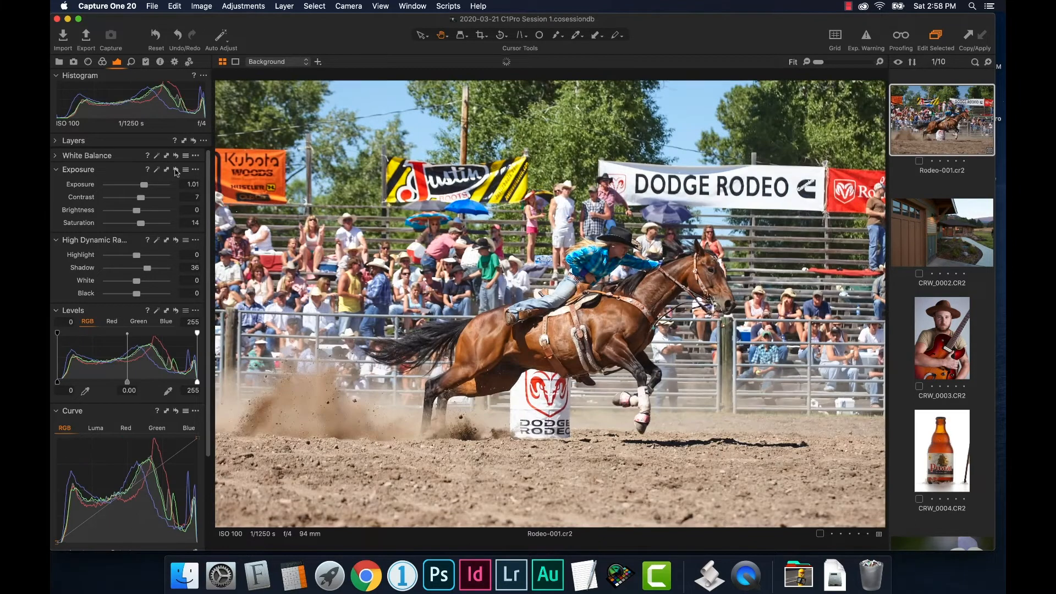
click(176, 172)
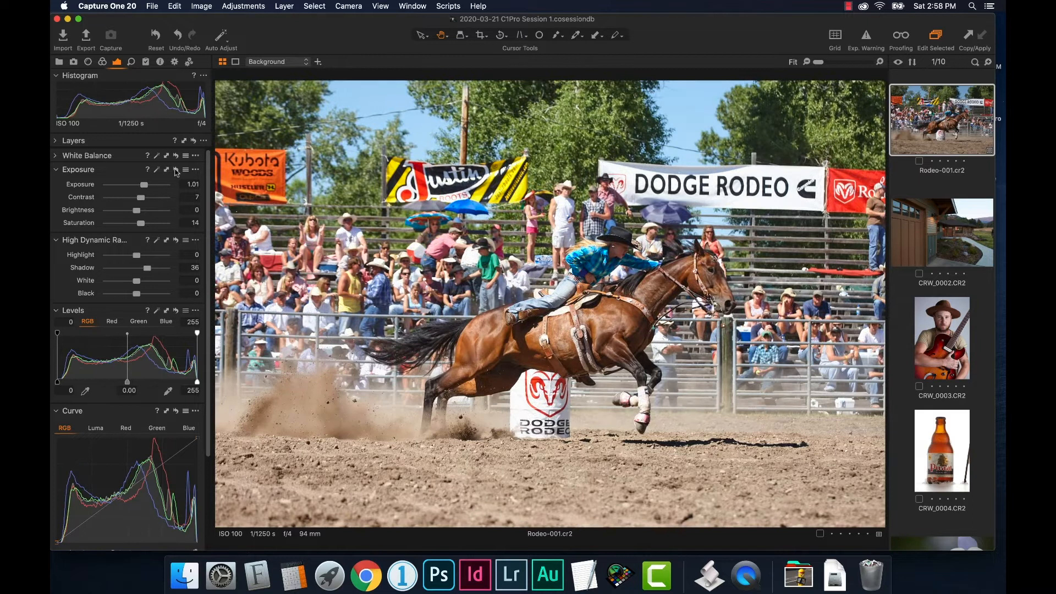
alt+click(176, 172)
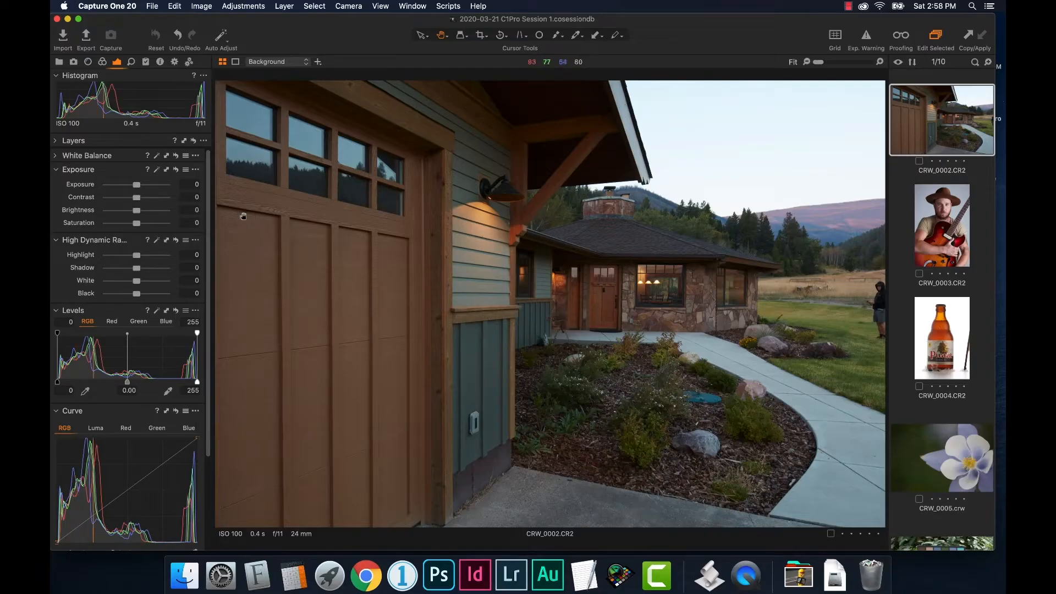
Set the contrast of the house photo CRW_0002.CR2 to 14 and its exposure to 1.22.
click(145, 197)
click(147, 184)
drag(148, 185, 146, 185)
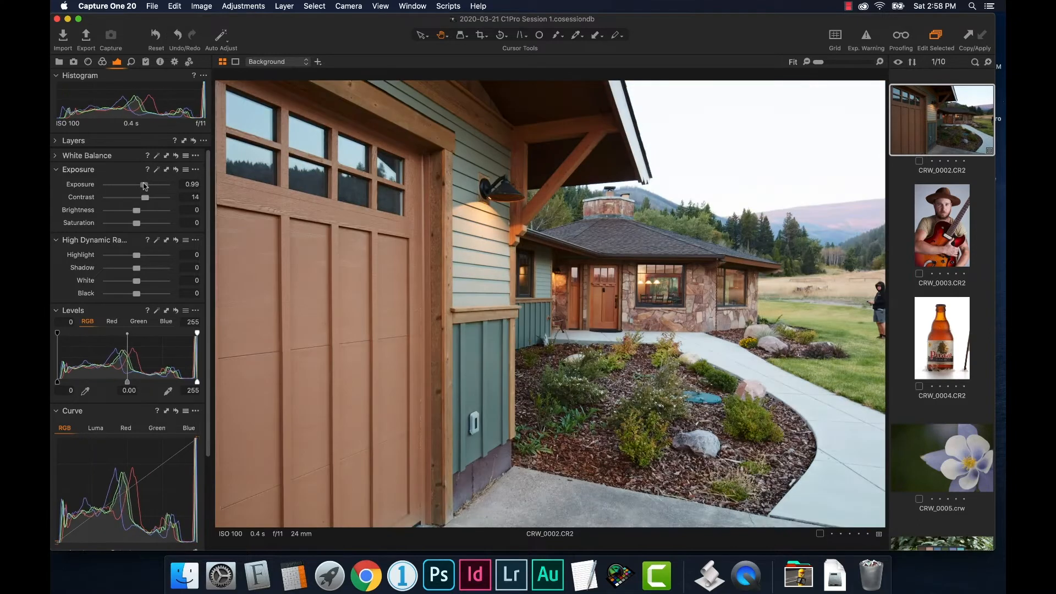
Adjust the house photo to Highlight -100 and Shadow 7, and set its saturation to 25.
click(114, 256)
drag(114, 256, 99, 259)
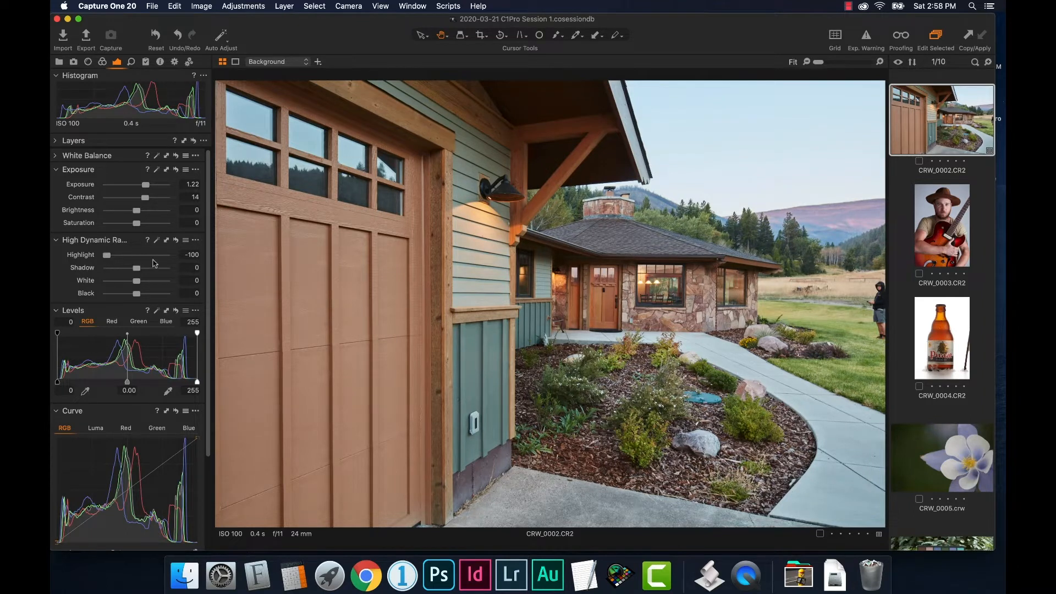
drag(142, 271, 140, 270)
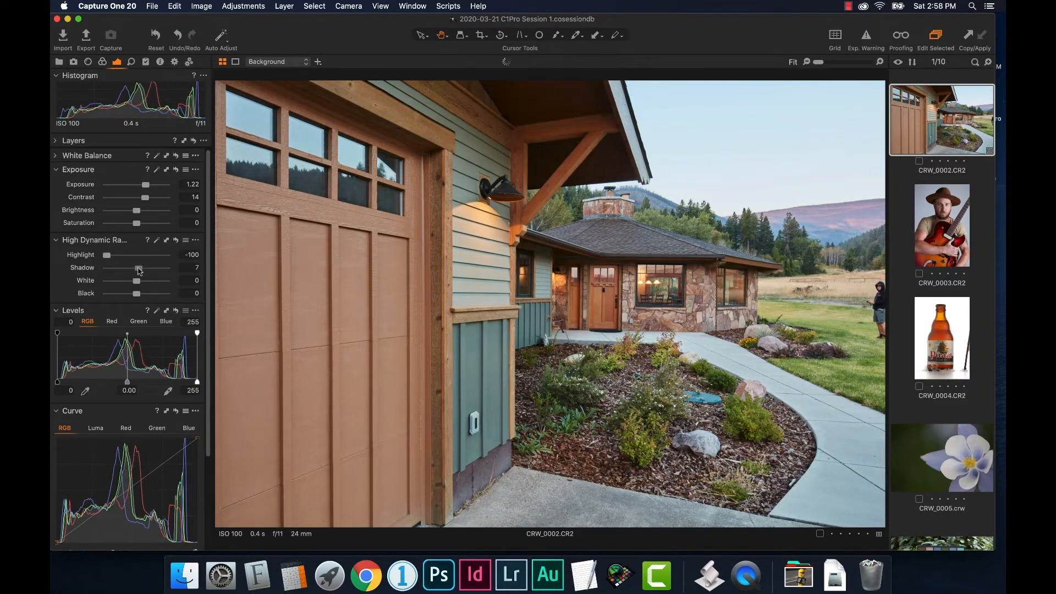
drag(140, 221, 145, 226)
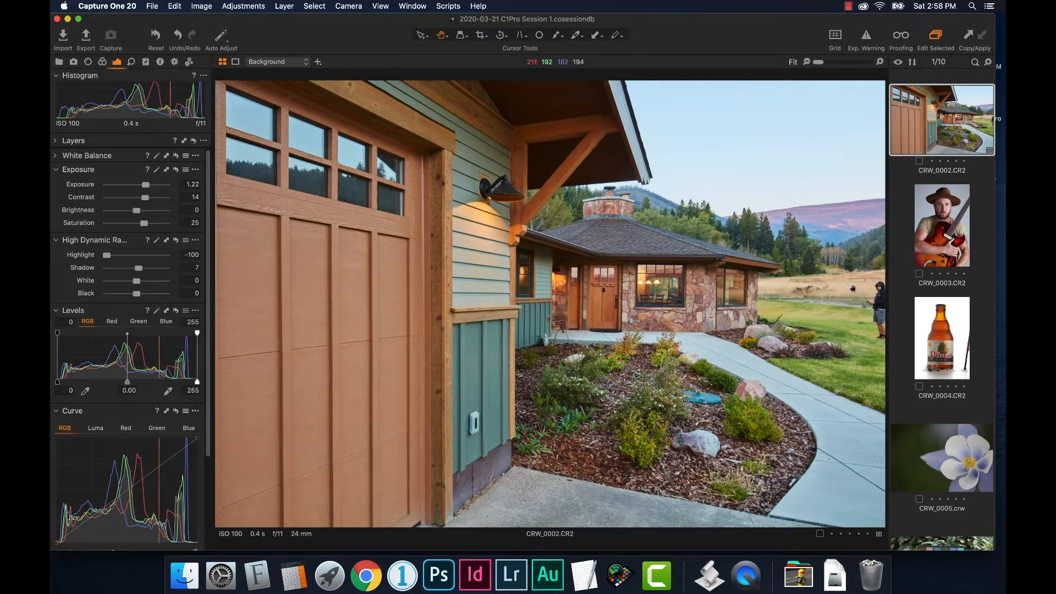
Sort the session's thumbnails by date.
scroll(942, 171, up, 1)
scroll(942, 172, down, 2)
scroll(942, 171, up, 2)
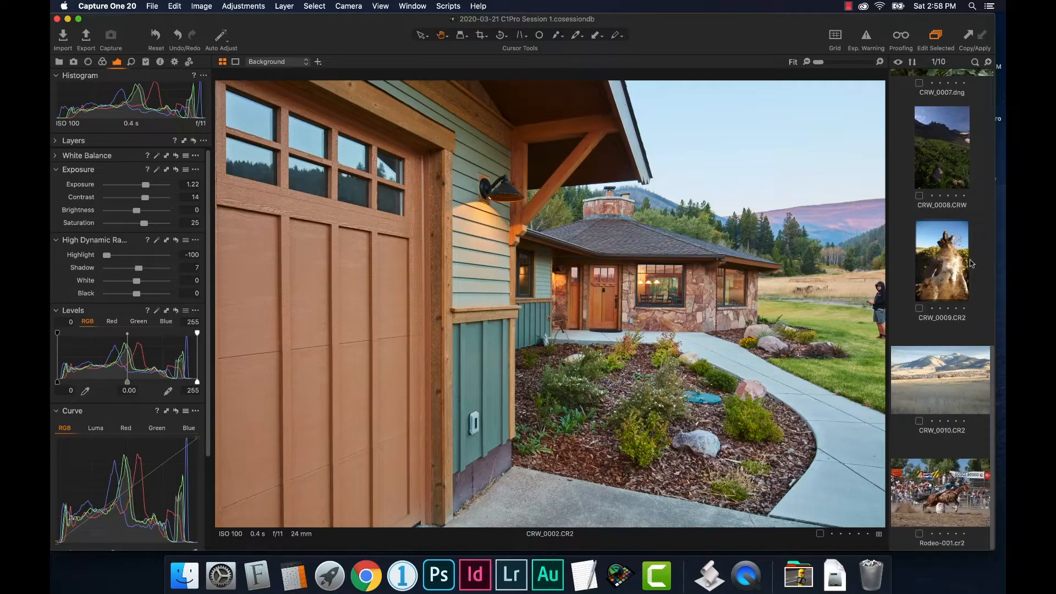
scroll(971, 263, down, 2)
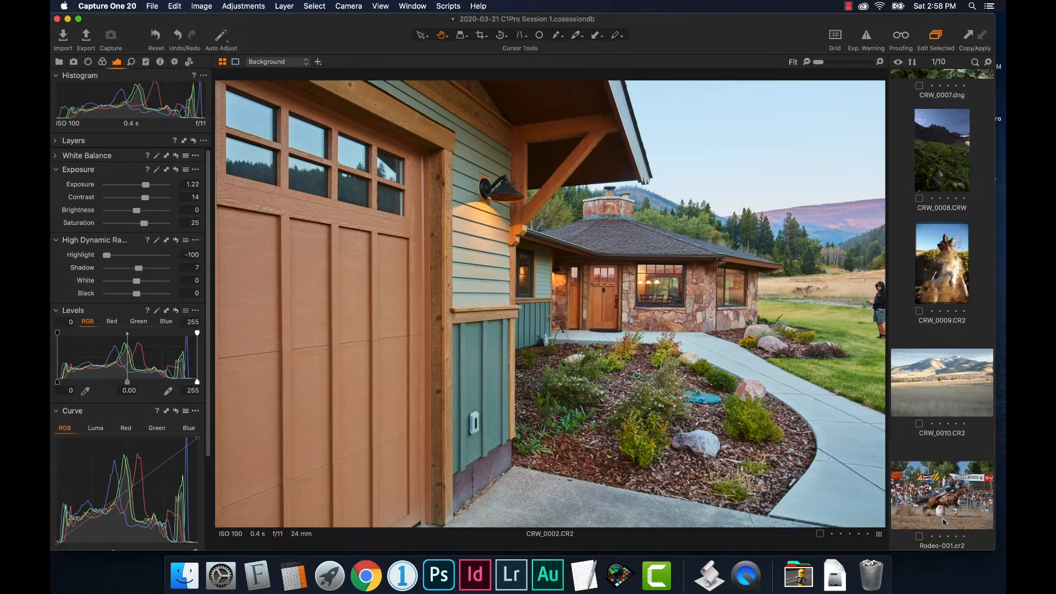
scroll(944, 521, up, 10)
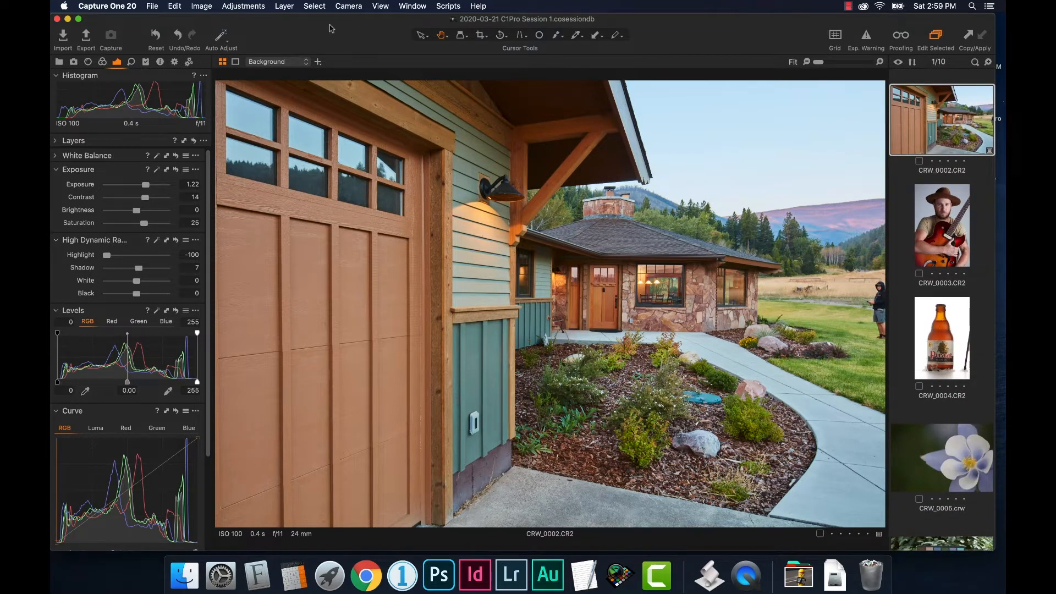
click(387, 11)
mouse_move(396, 19)
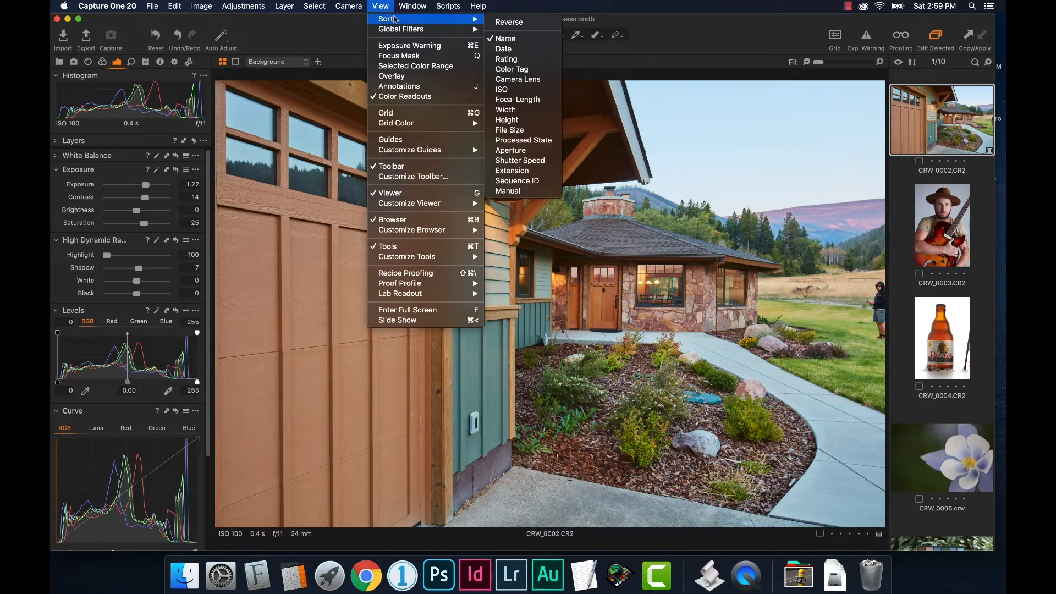
click(537, 49)
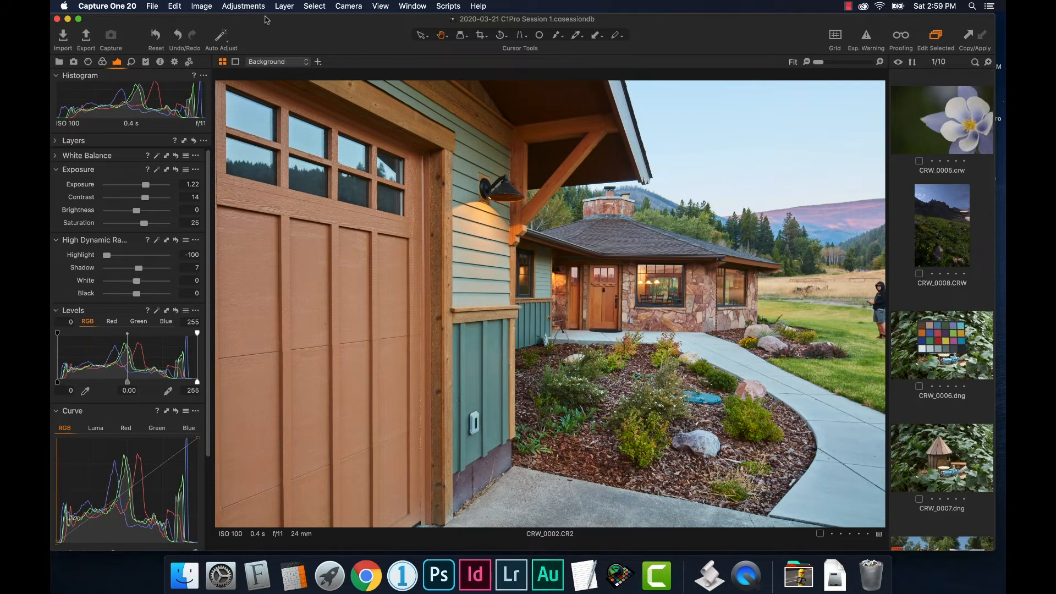
Switch the thumbnail sorting back to name.
click(340, 7)
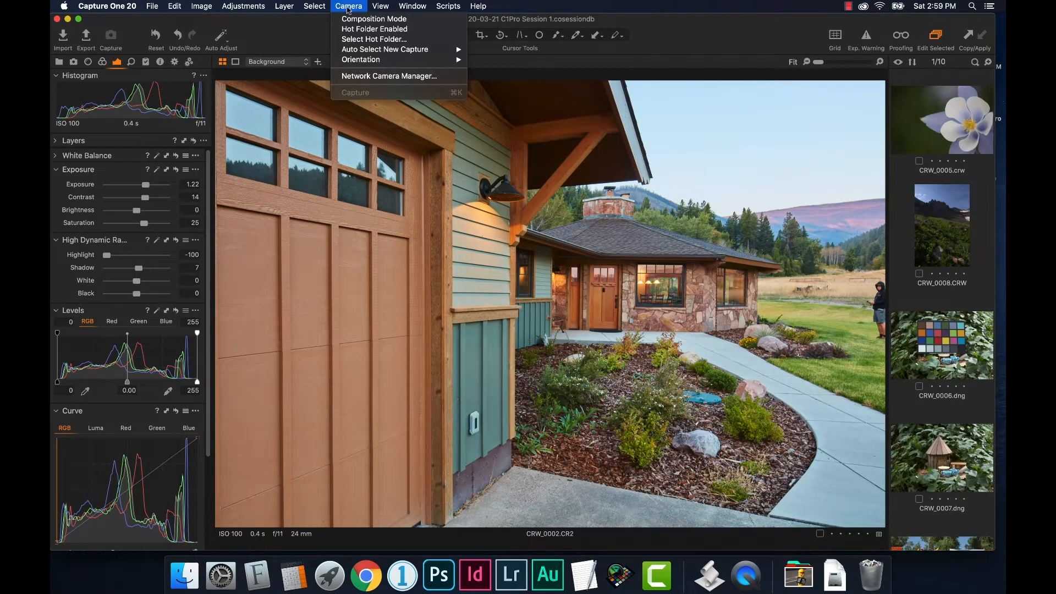
mouse_move(380, 7)
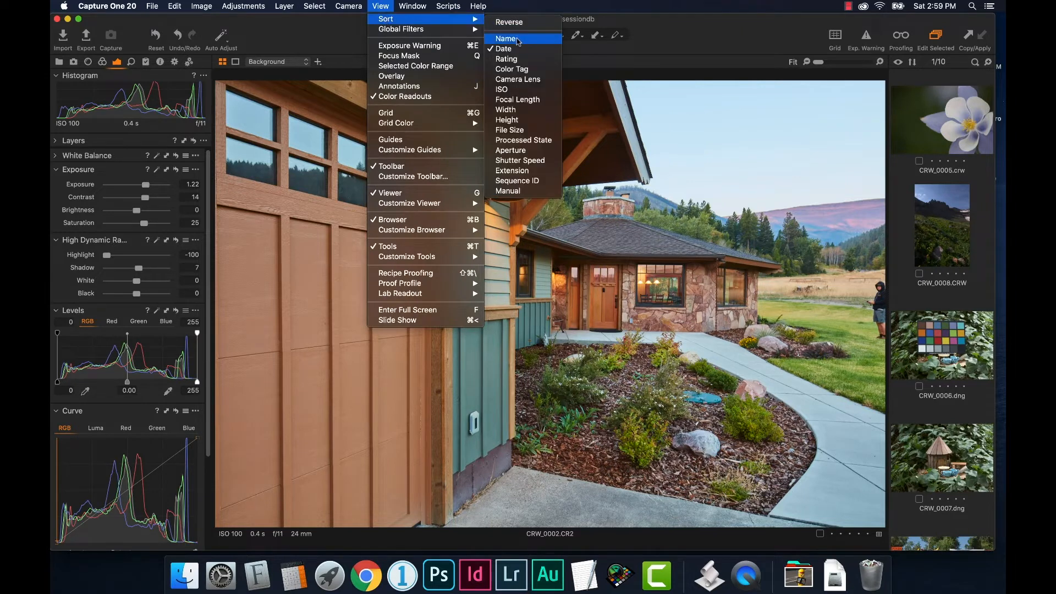
click(517, 40)
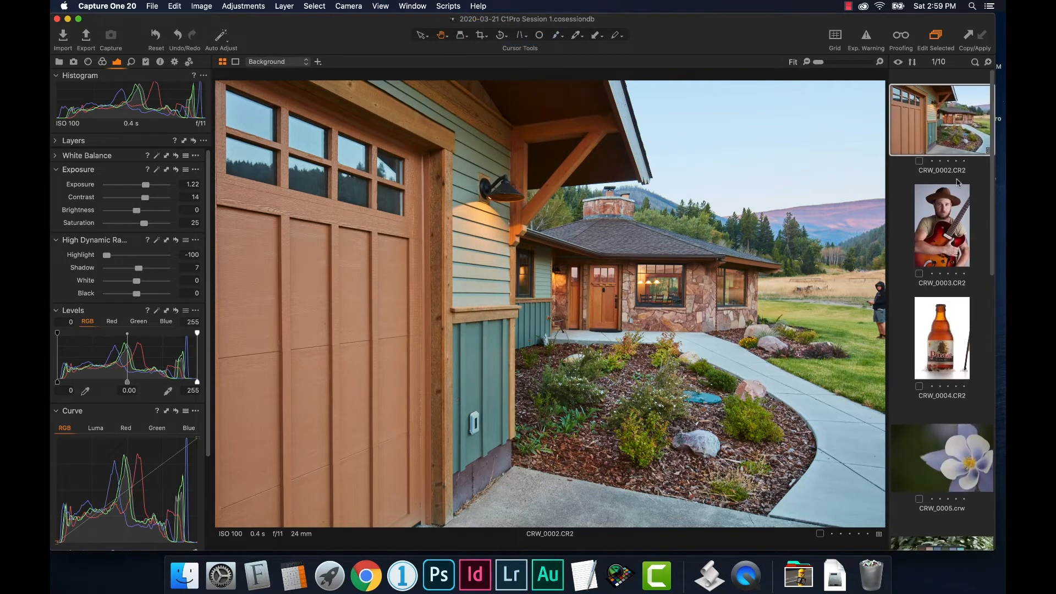
Rename the house photo CRW_0002 to Architecture_0002.
double_click(941, 172)
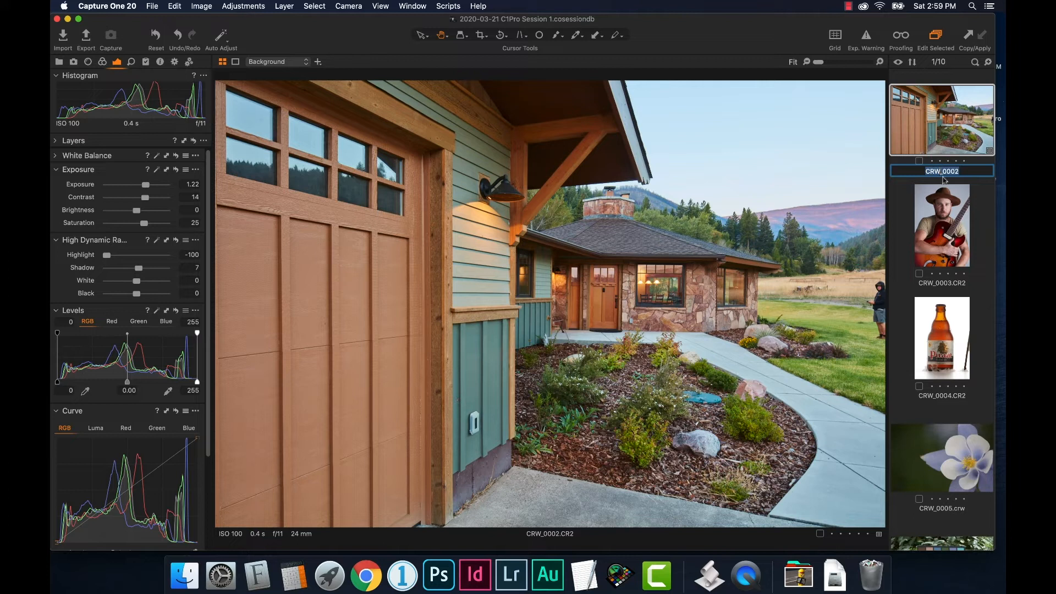
drag(941, 169, 897, 170)
text(ARchitect)
key(BackSpace)
key(BackSpace)
key(BackSpace)
key(BackSpace)
key(BackSpace)
key(BackSpace)
key(BackSpace)
key(BackSpace)
text(rchitecture)
key(Tab)
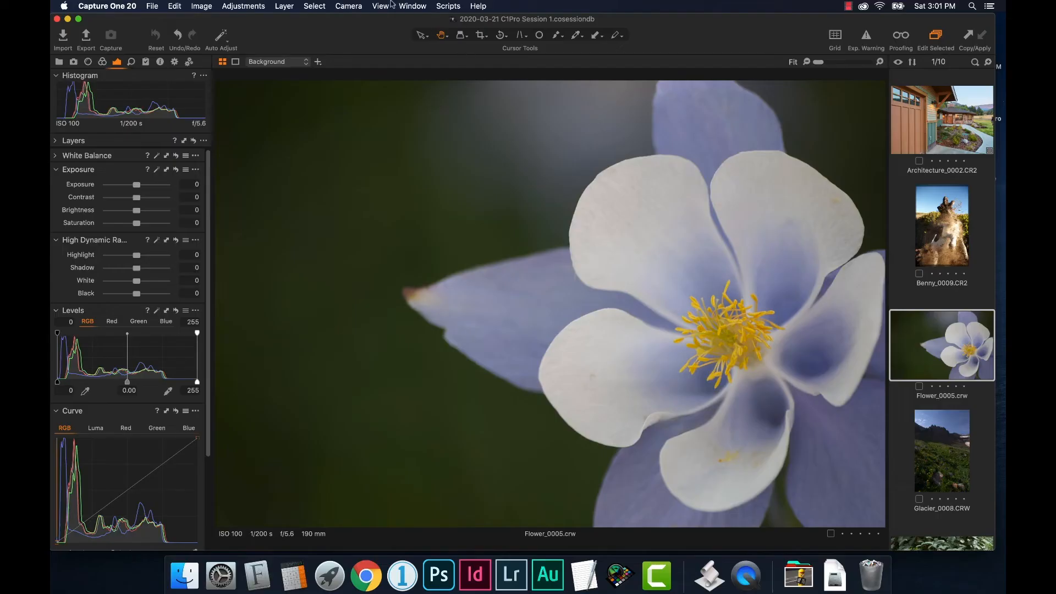
Check which sort order is applied to the renamed photos.
click(381, 6)
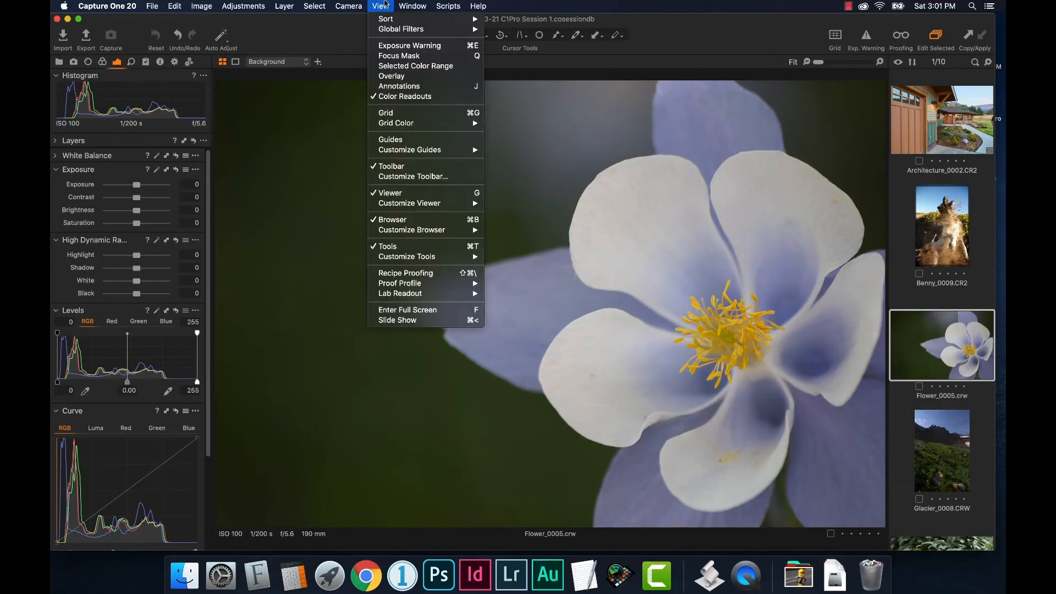
mouse_move(391, 21)
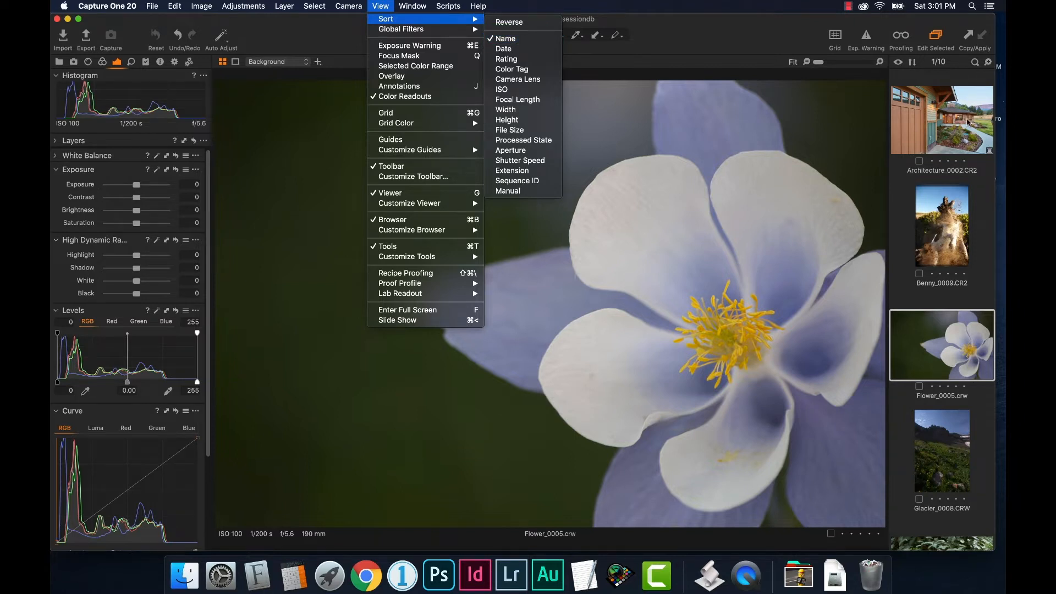
click(968, 123)
click(968, 123)
View the renamed photos one after another in name order, from the second thumbnail through to Rodeo-001.cr2.
click(930, 238)
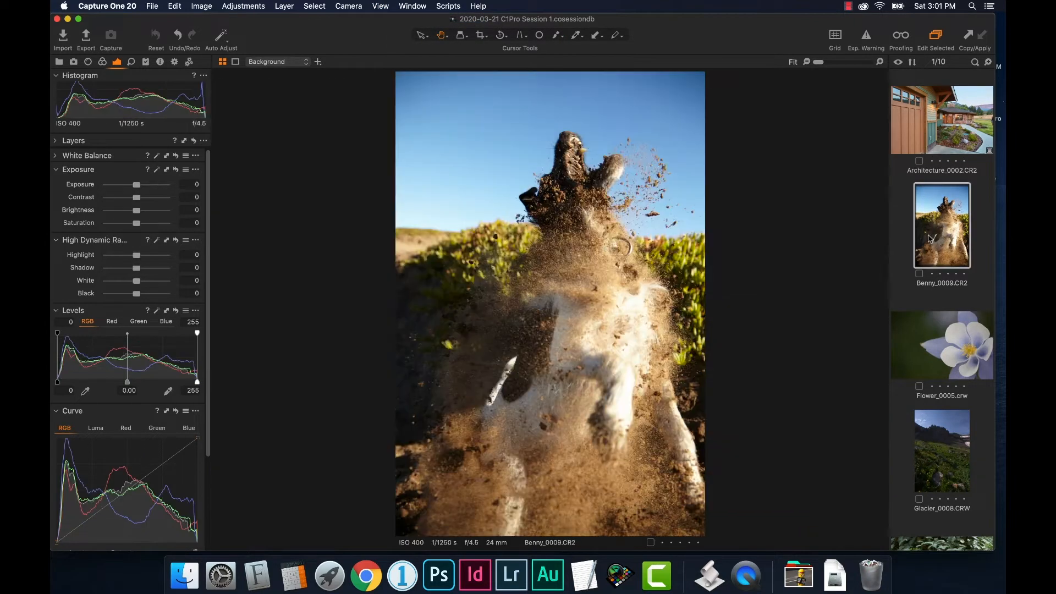
click(940, 341)
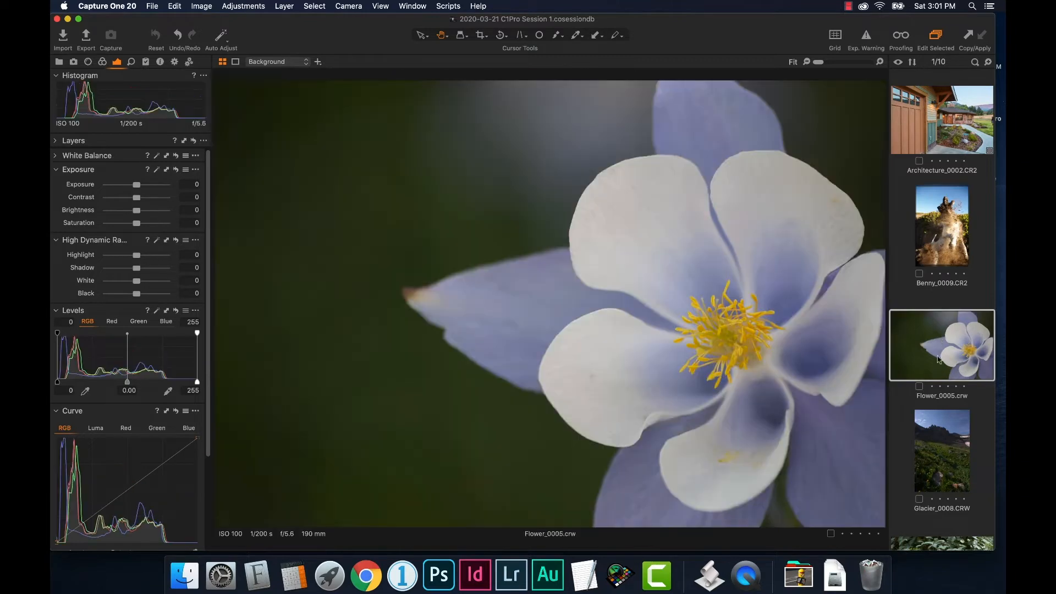
click(929, 469)
scroll(941, 440, down, 5)
click(951, 385)
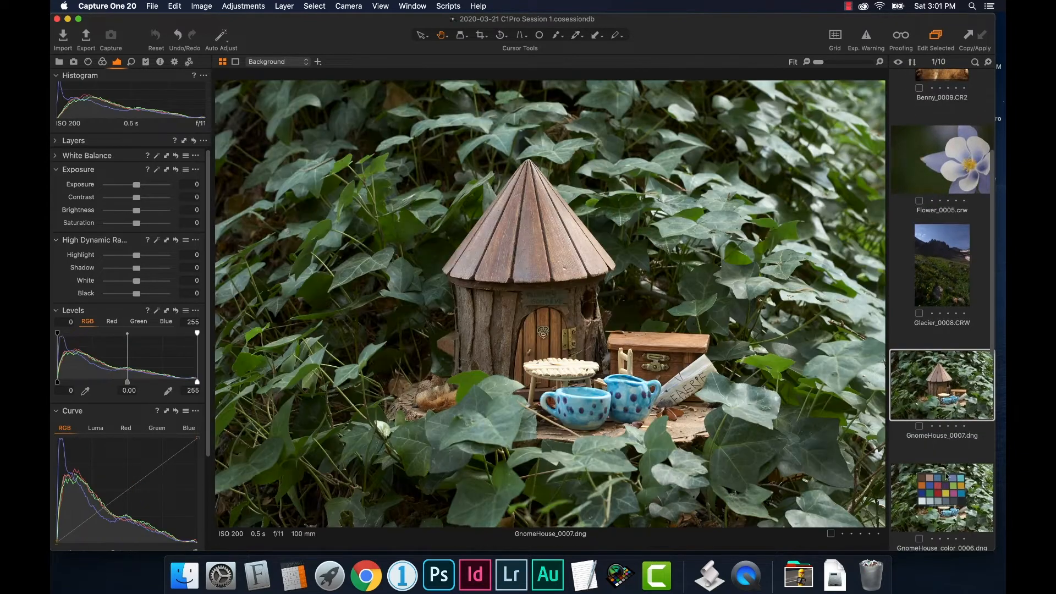
click(946, 503)
scroll(948, 495, down, 5)
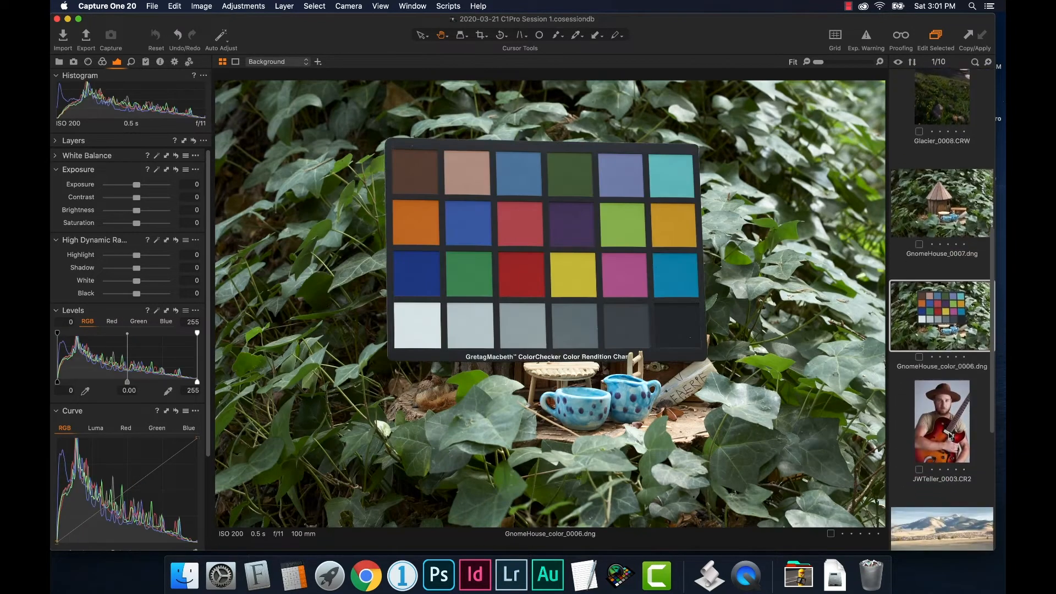
click(950, 434)
scroll(950, 434, down, 4)
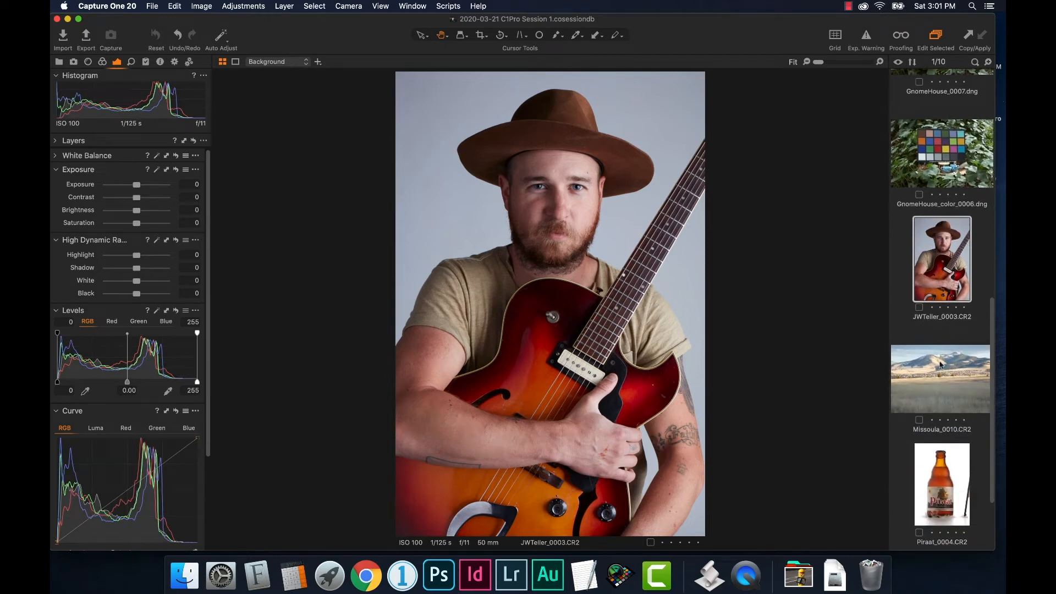
click(934, 351)
click(933, 510)
scroll(931, 508, down, 3)
click(932, 509)
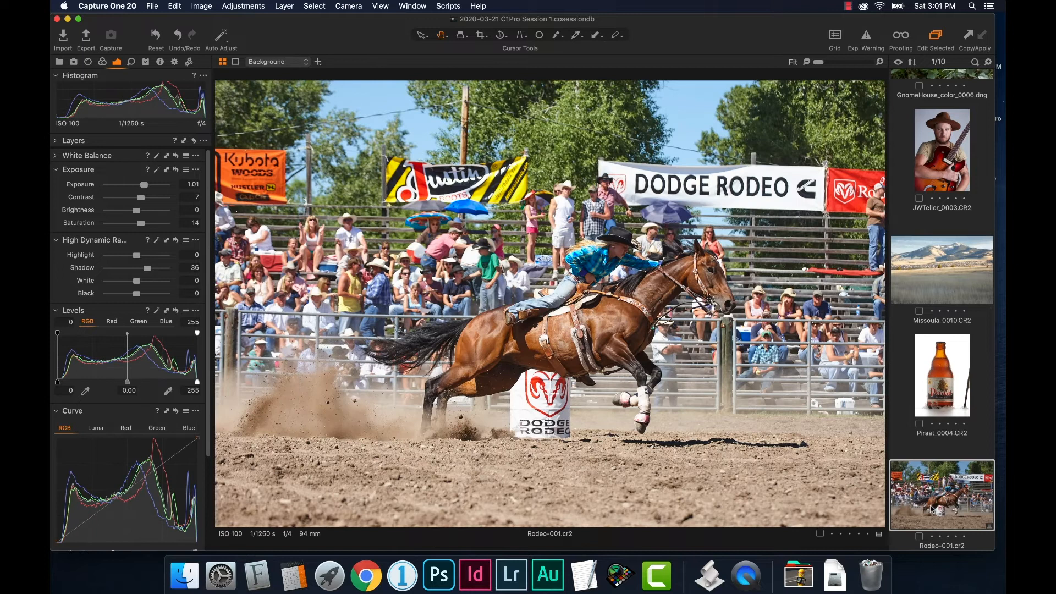
scroll(931, 509, down, 10)
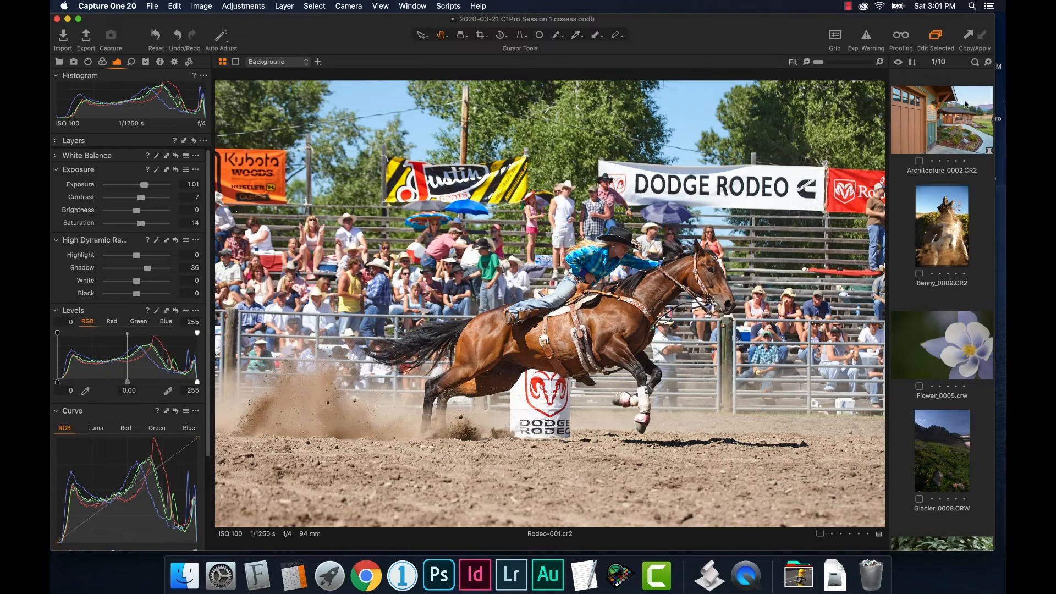
Give Architecture_0002.CR2 a five-star rating and a green color tag.
click(958, 143)
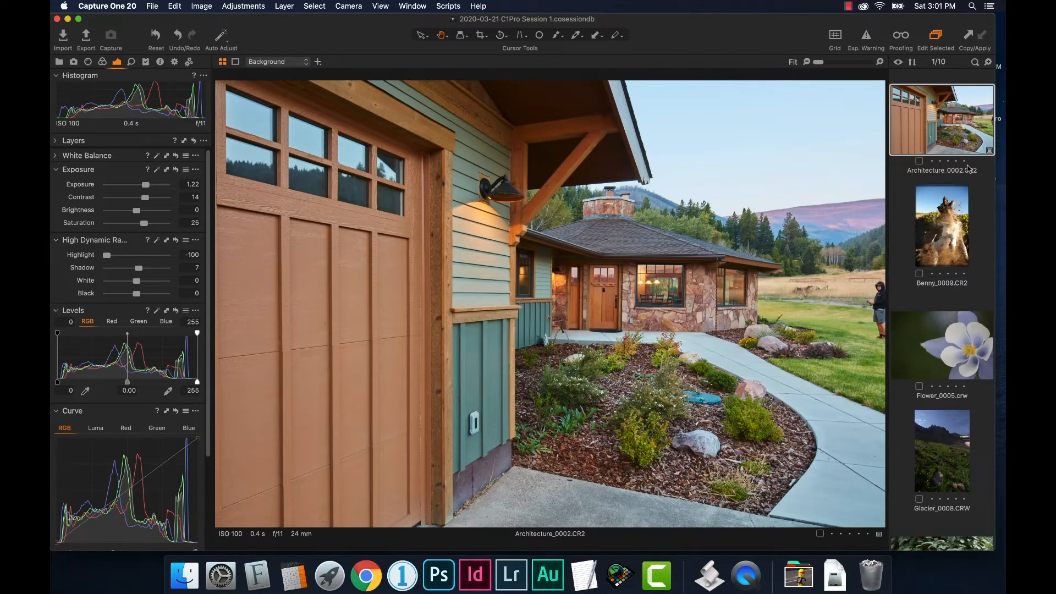
click(963, 161)
click(921, 165)
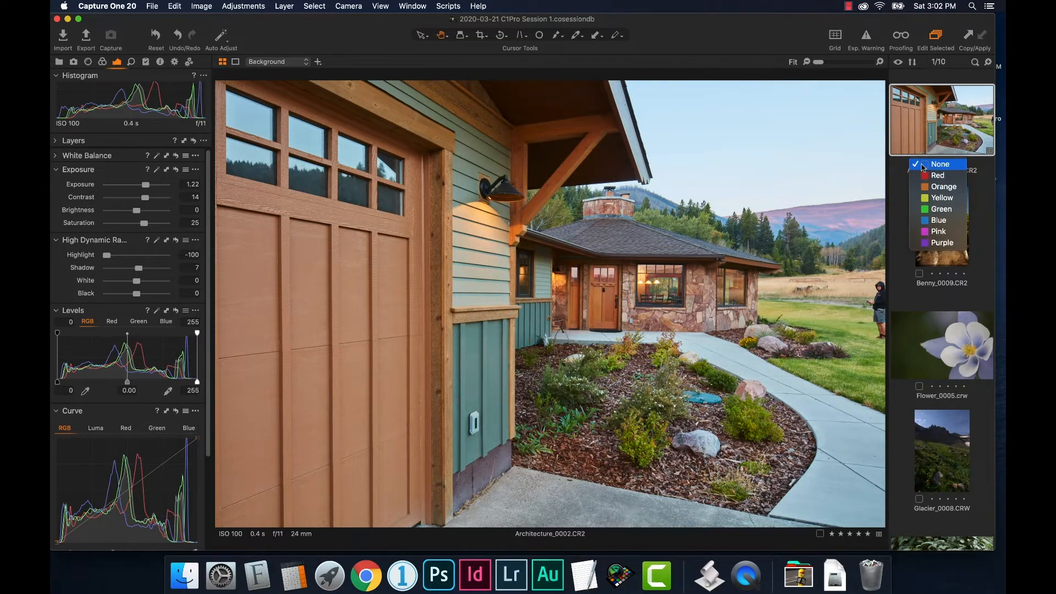
click(942, 211)
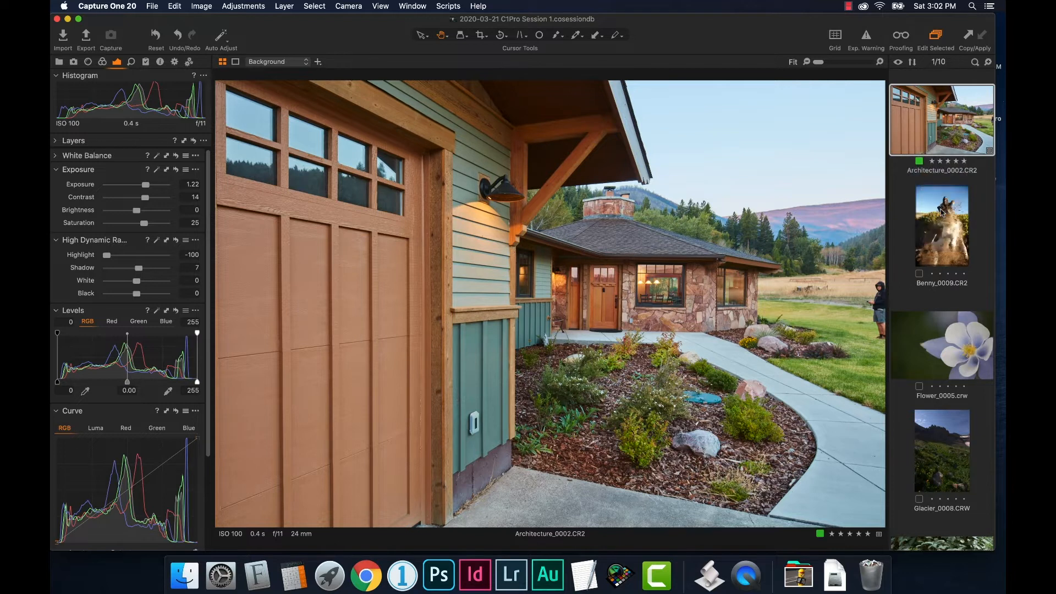
Change the color tag of Architecture_0002.CR2 to red.
click(919, 161)
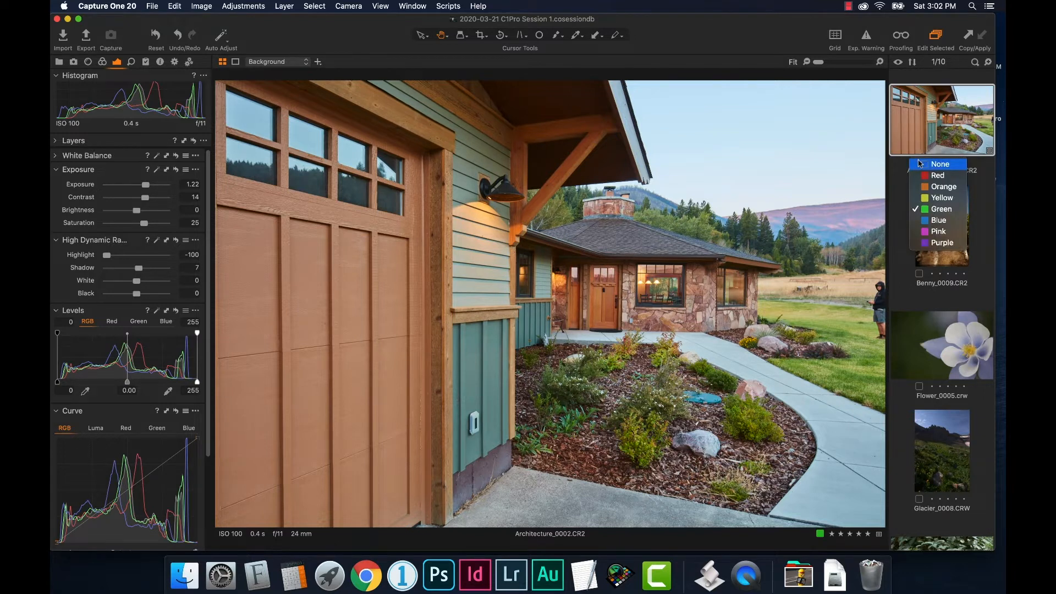
click(925, 176)
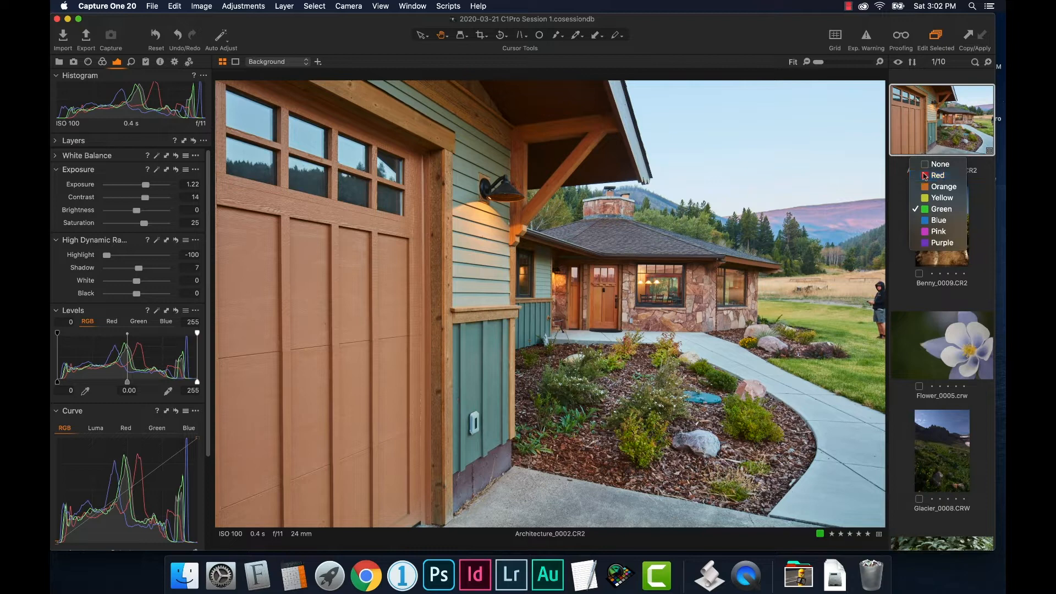
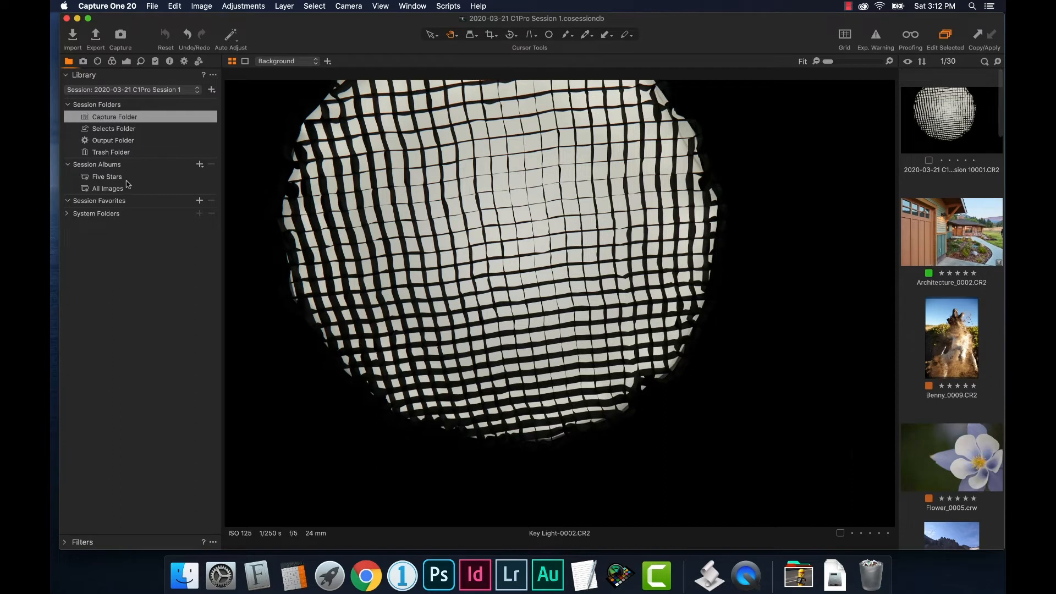
Create a session album named "Orange Selects".
click(200, 166)
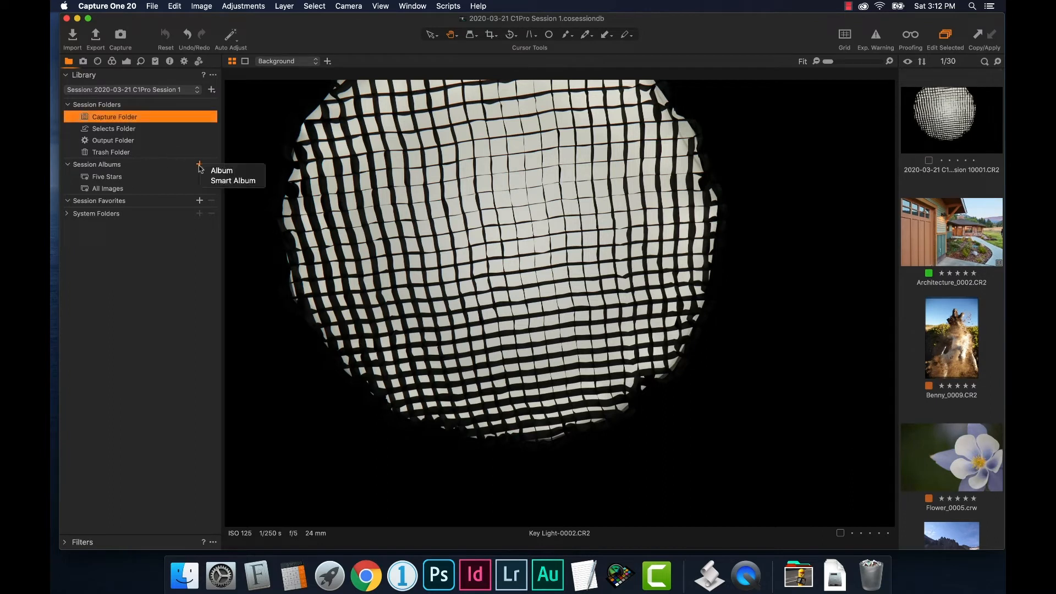
click(222, 171)
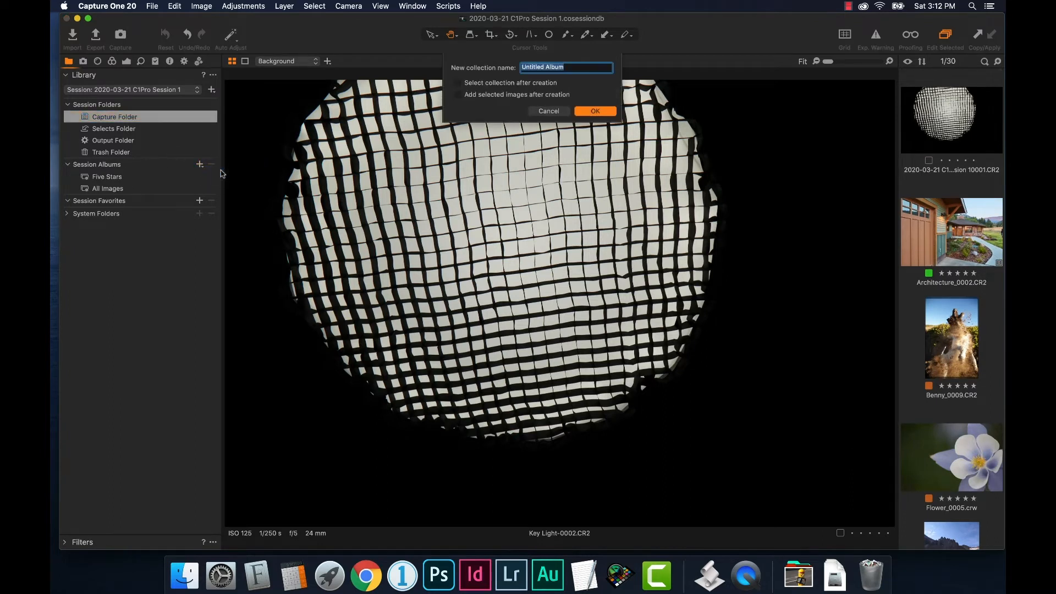
text(Orange Selects)
click(600, 112)
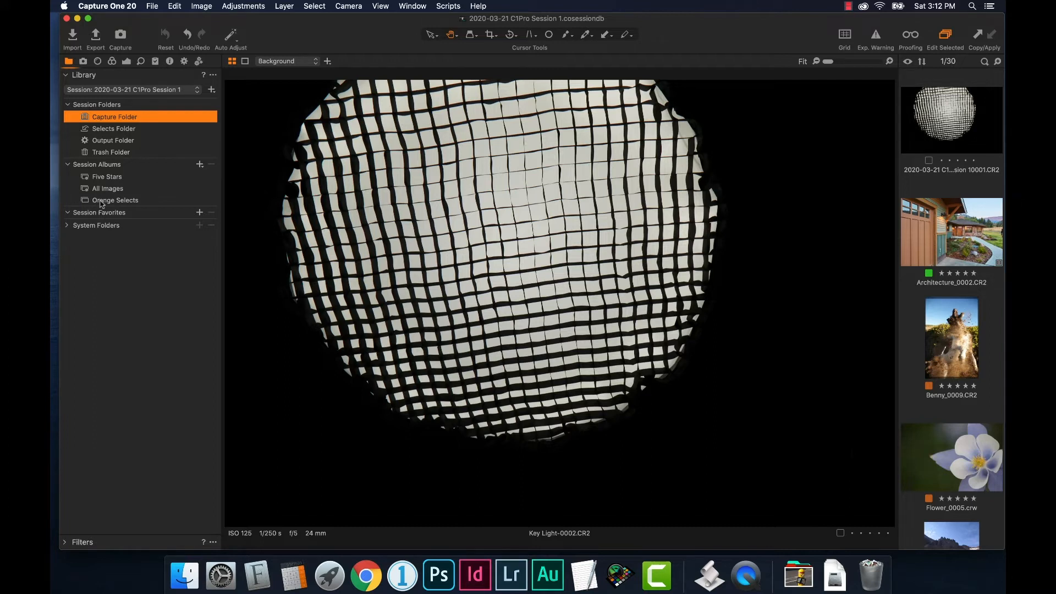
Add Benny_0009.CR2 and Flower_0005.crw from the Capture Folder to the Orange Selects album and open that album.
click(958, 337)
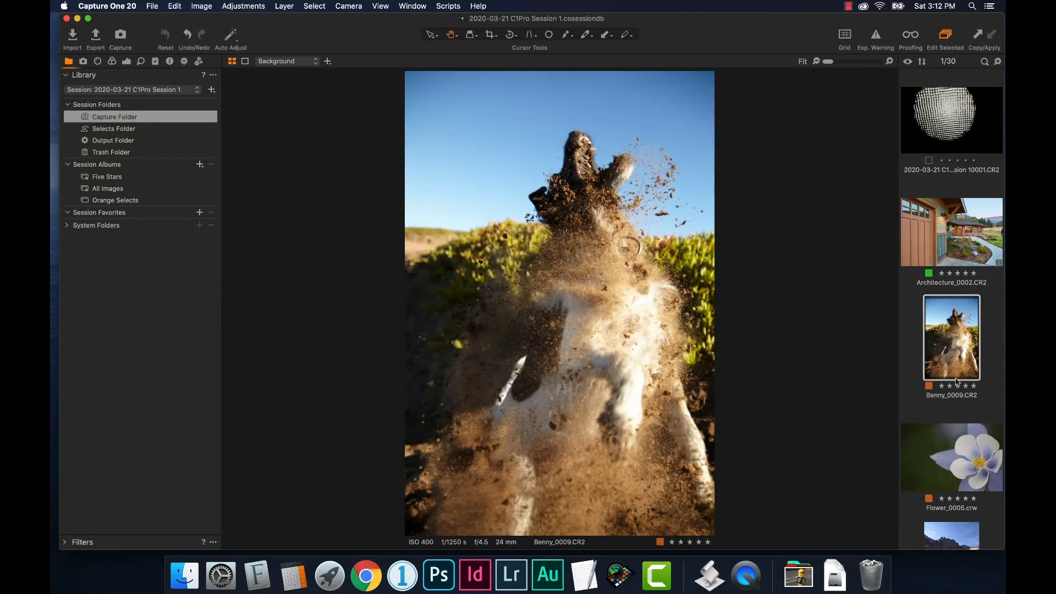
scroll(956, 381, down, 4)
super+click(961, 231)
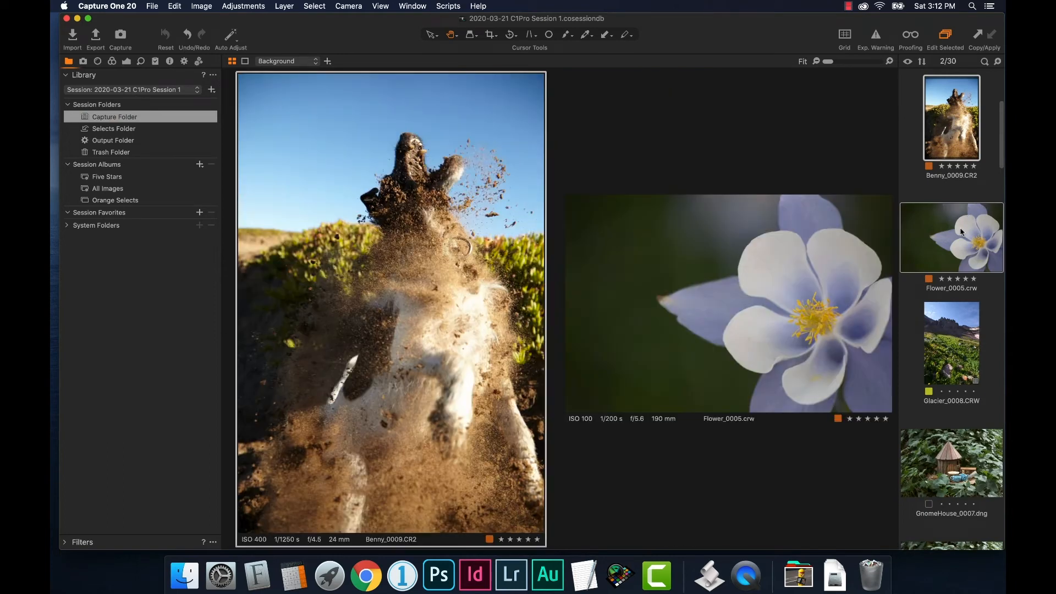
drag(944, 220, 132, 202)
click(132, 203)
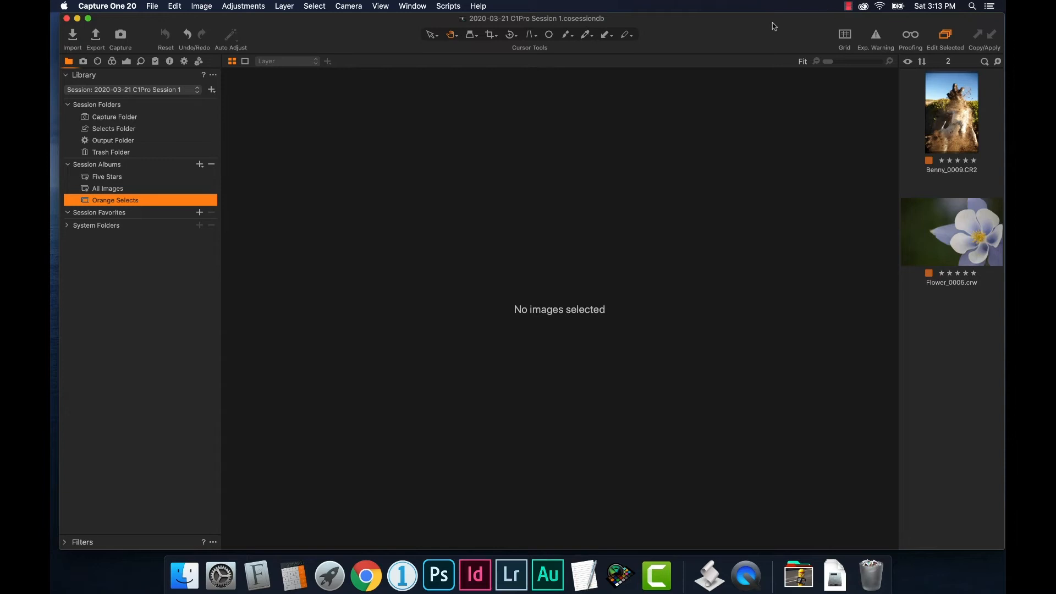
Switch to Finder, look through the session's Capture folder on disk, and return to Capture One.
drag(773, 22, 748, 268)
double_click(954, 99)
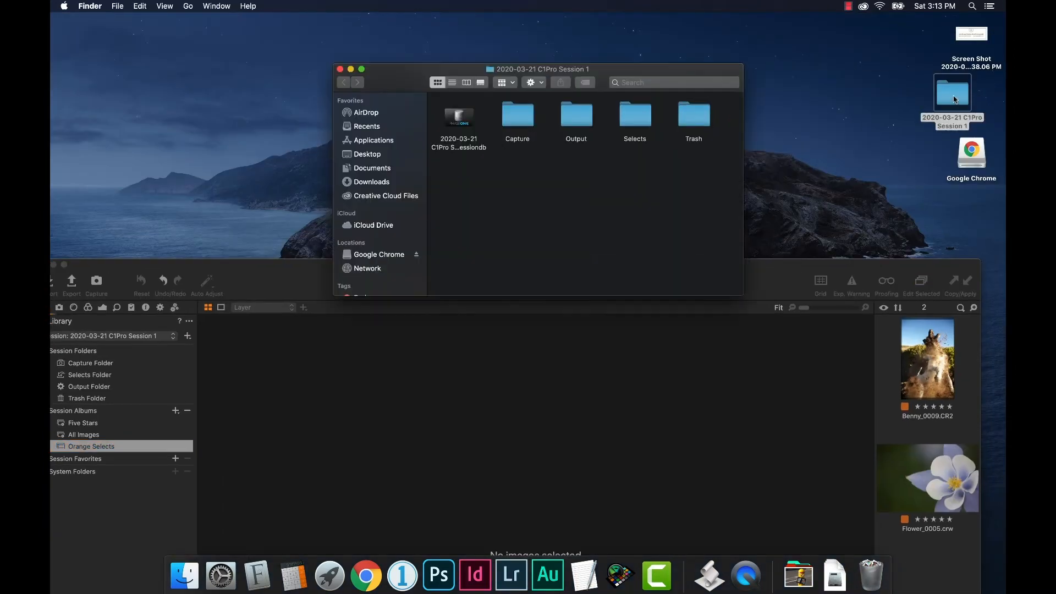
double_click(514, 123)
scroll(600, 167, down, 3)
scroll(600, 167, up, 5)
scroll(600, 167, up, 2)
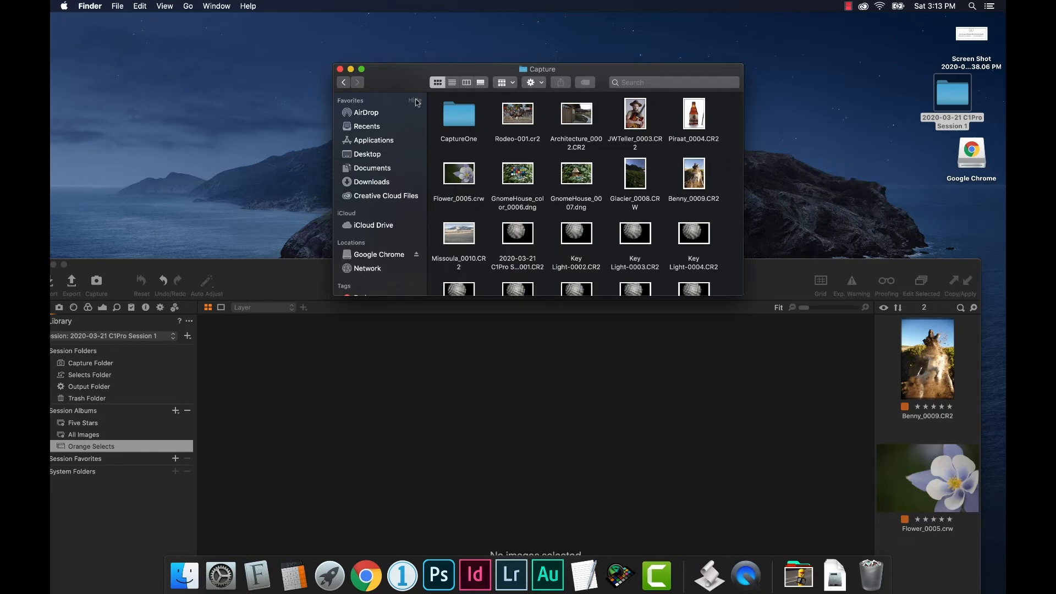
click(344, 82)
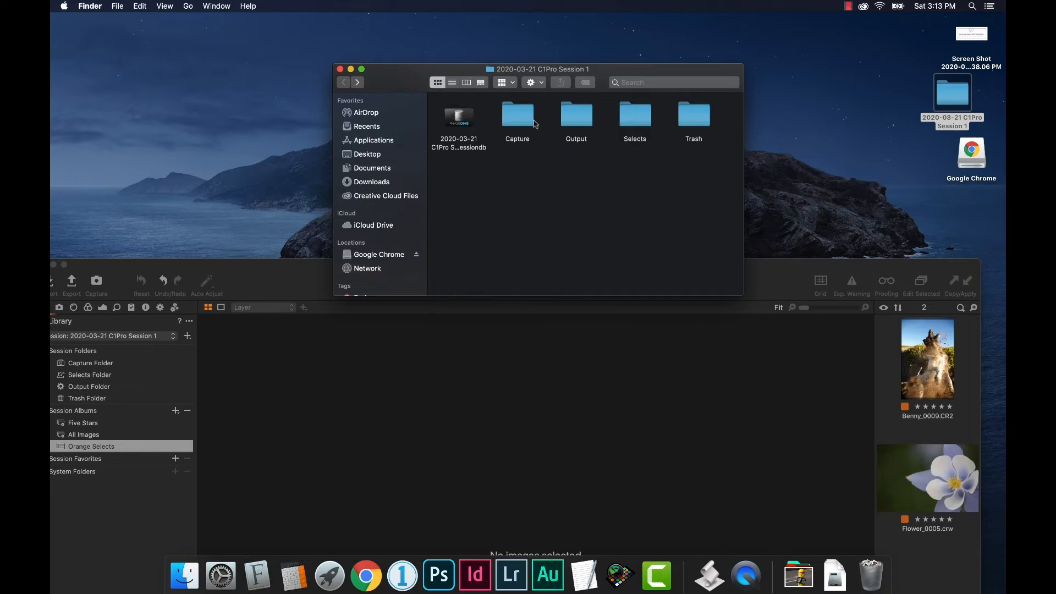
drag(327, 264, 342, 12)
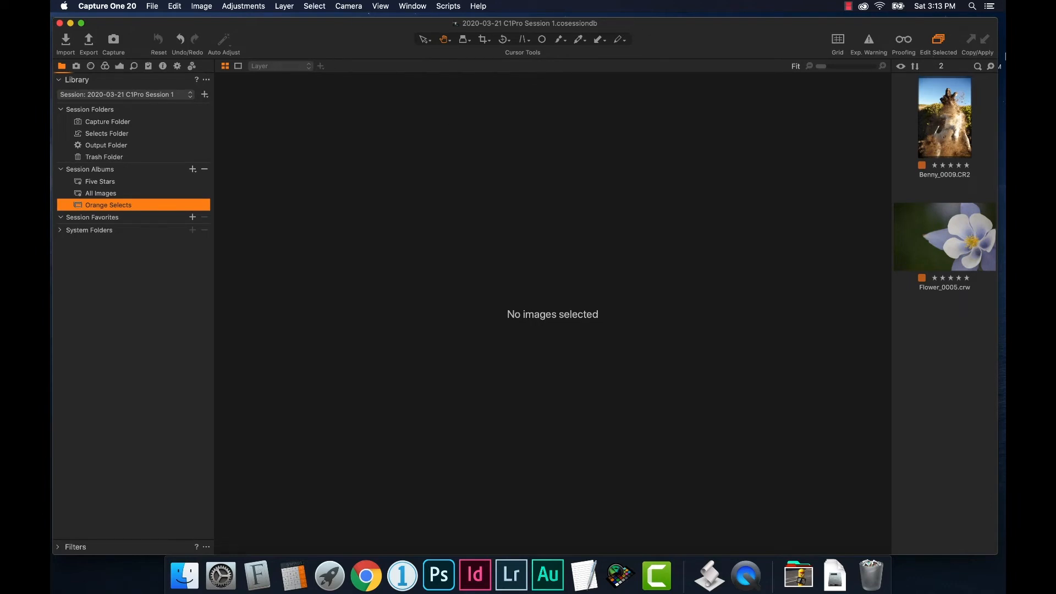
View Benny_0009.CR2 in the Orange Selects album and again in the Capture Folder.
click(944, 104)
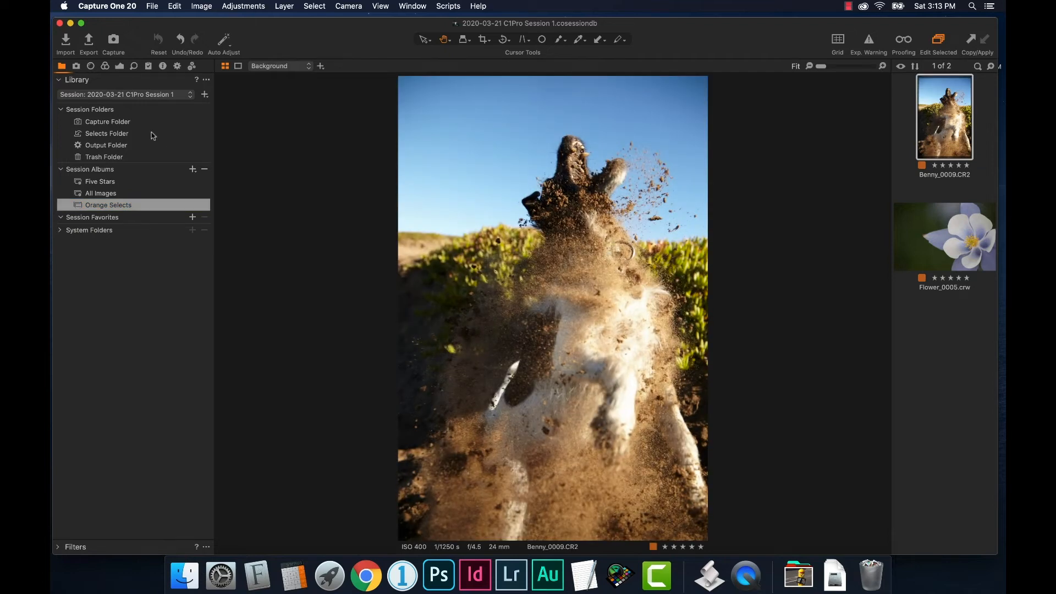
click(120, 123)
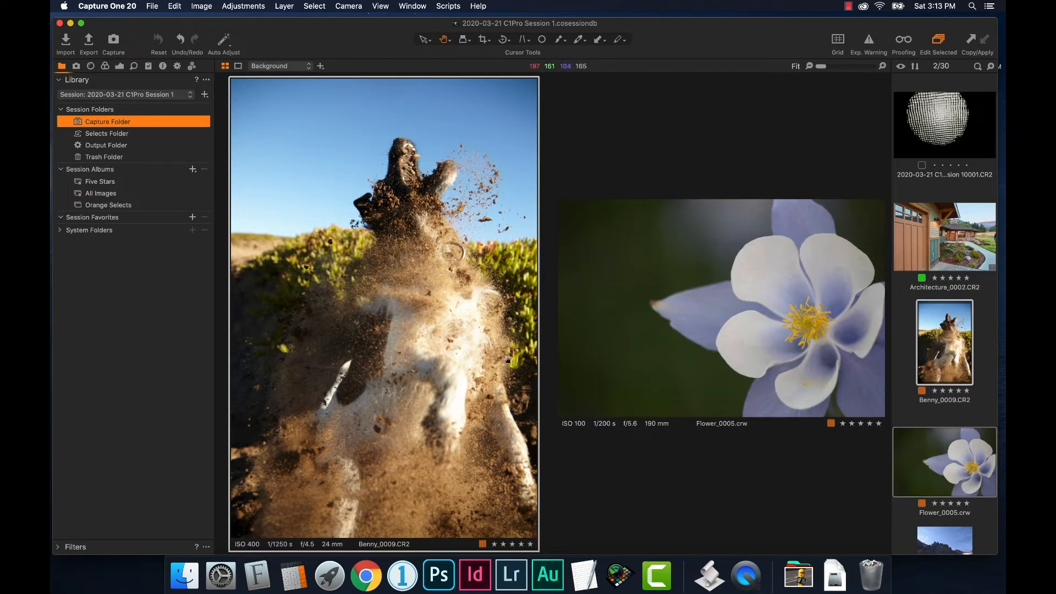
click(896, 370)
click(947, 347)
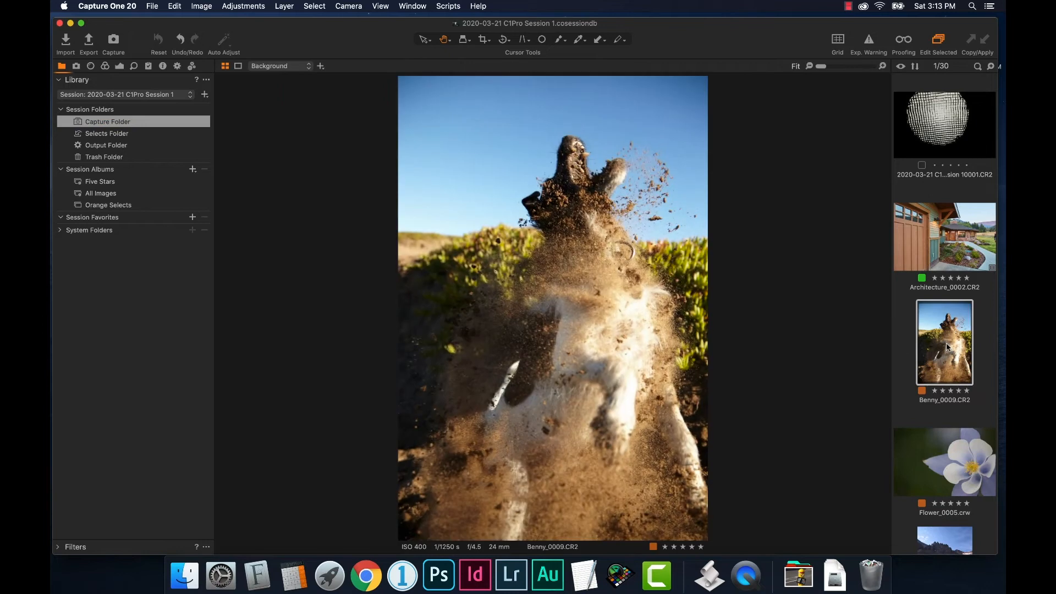
Convert Benny_0009.CR2 to black and white from within the Orange Selects album.
click(103, 206)
click(938, 115)
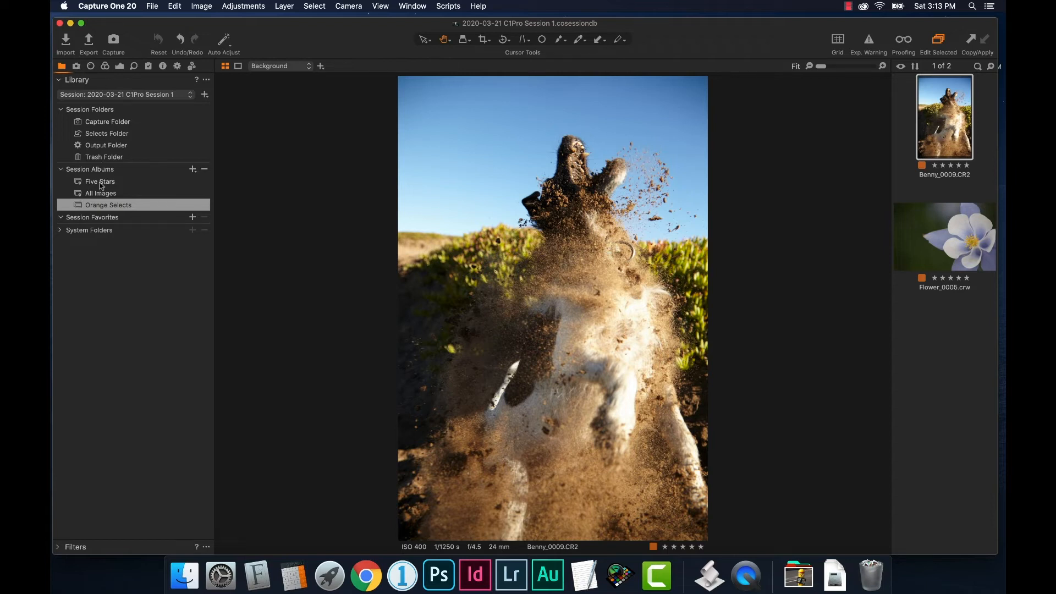
click(120, 68)
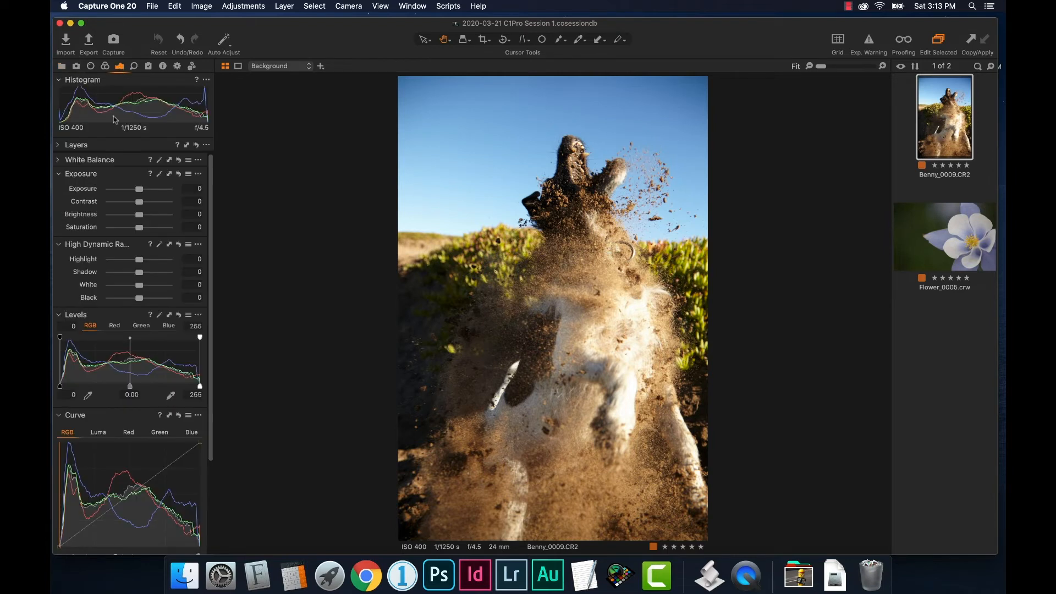
click(106, 66)
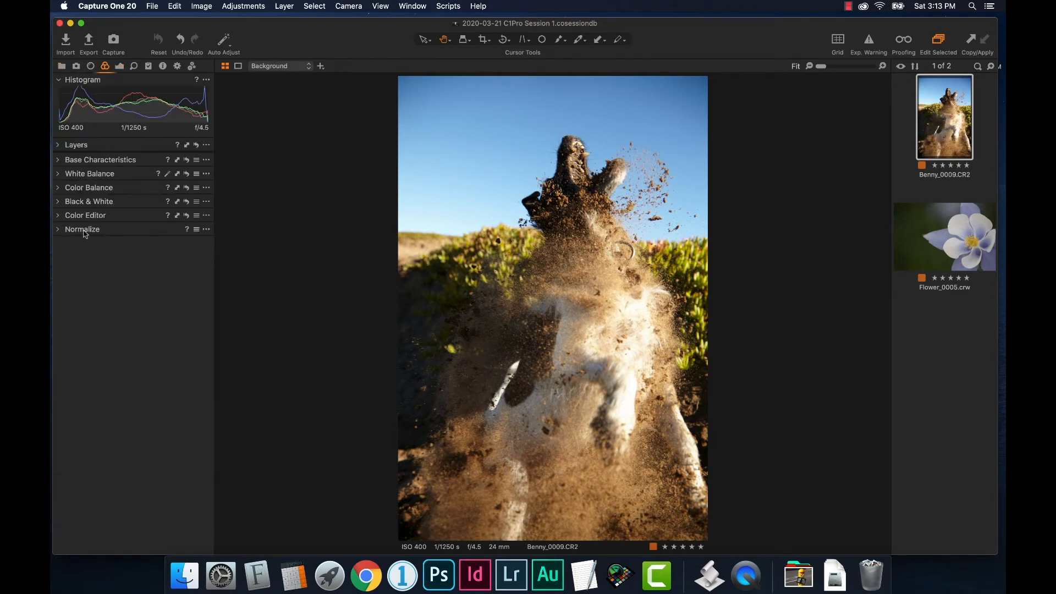
click(59, 207)
click(110, 231)
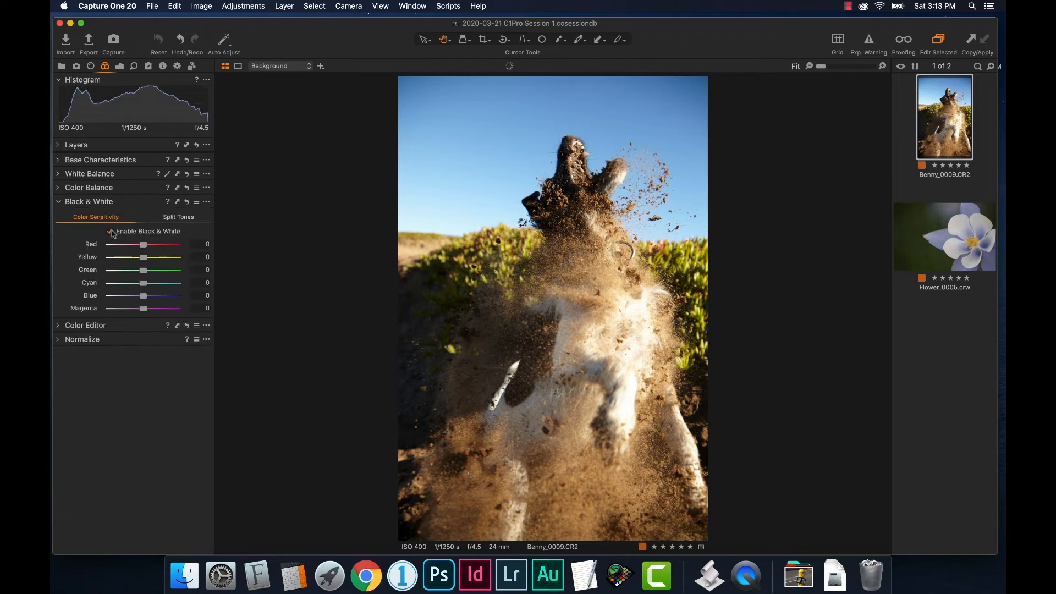
Check Benny_0009.CR2 in the session's Capture Folder, and locate its file in the Capture folder in Finder.
click(61, 66)
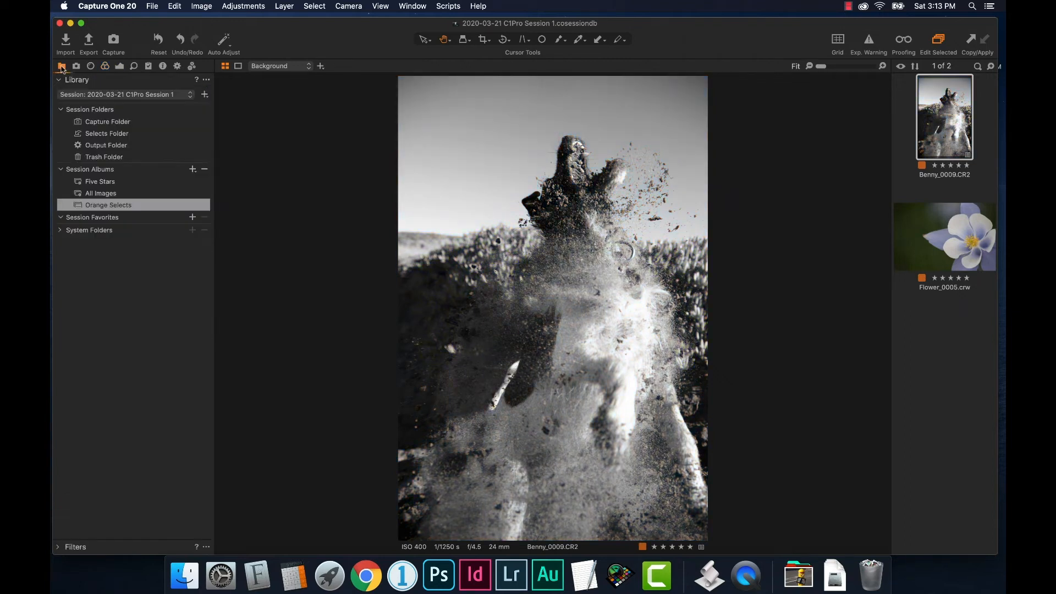
click(135, 122)
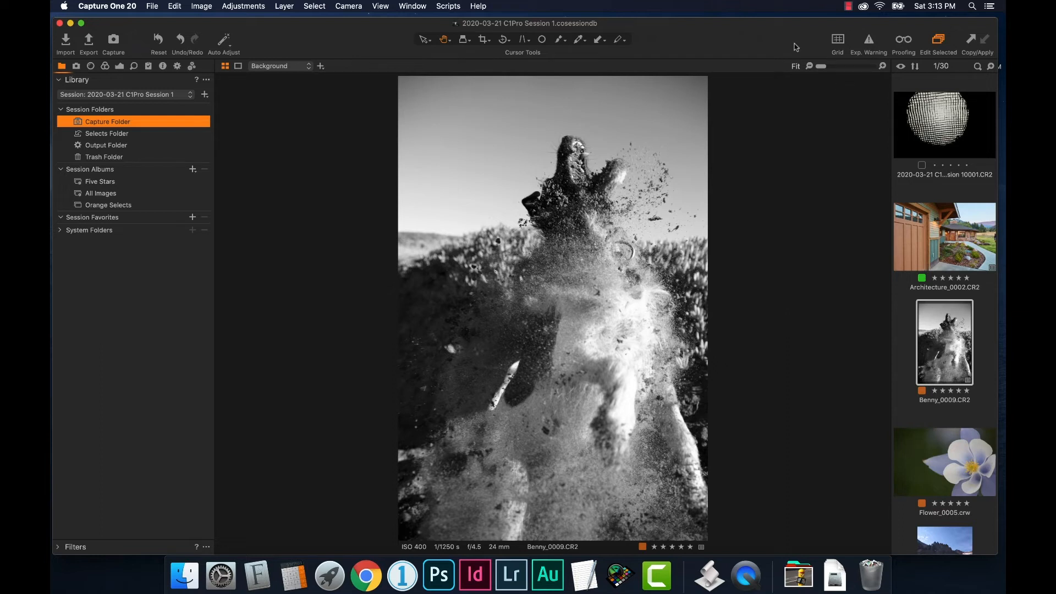
drag(796, 44, 780, 256)
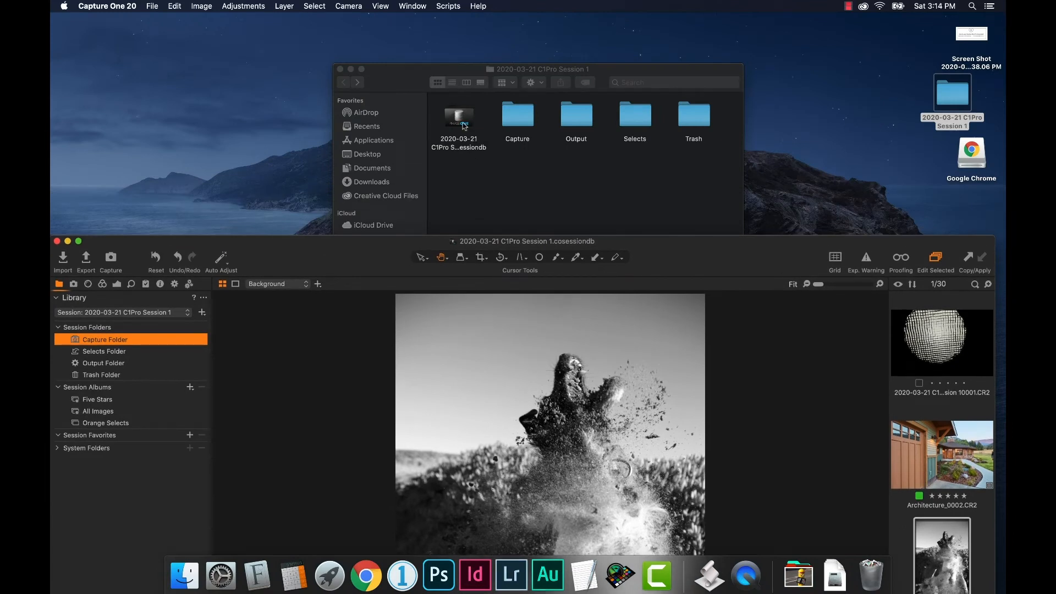
click(462, 125)
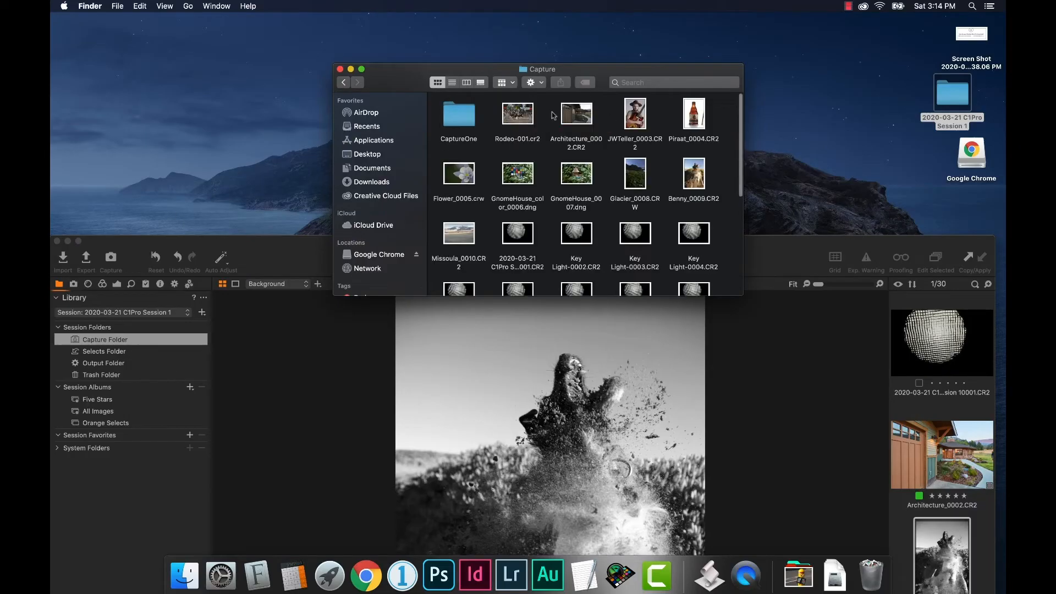
scroll(548, 154, down, 3)
click(692, 122)
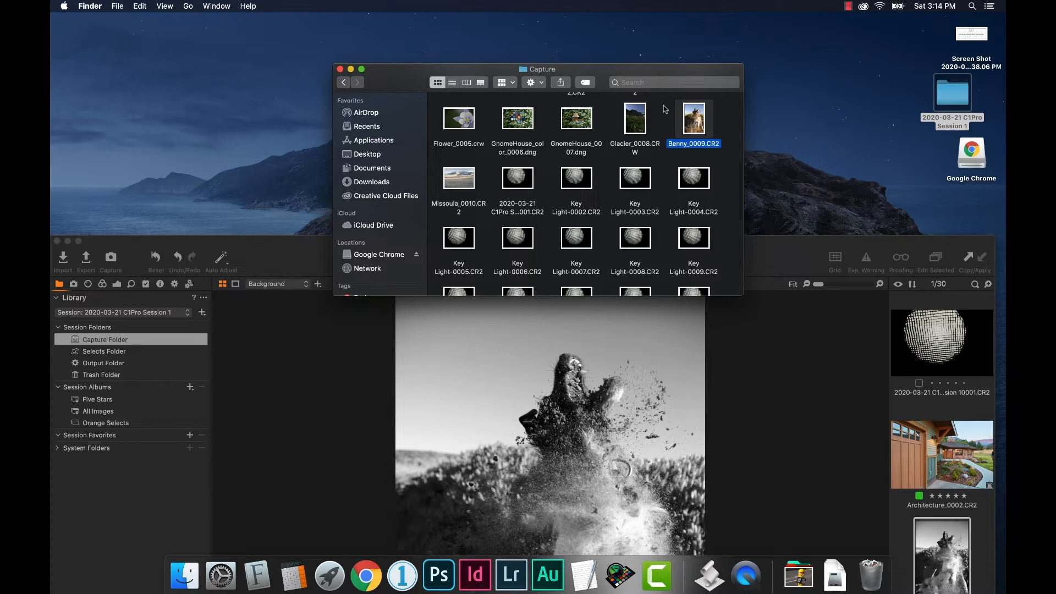
drag(766, 245, 775, 11)
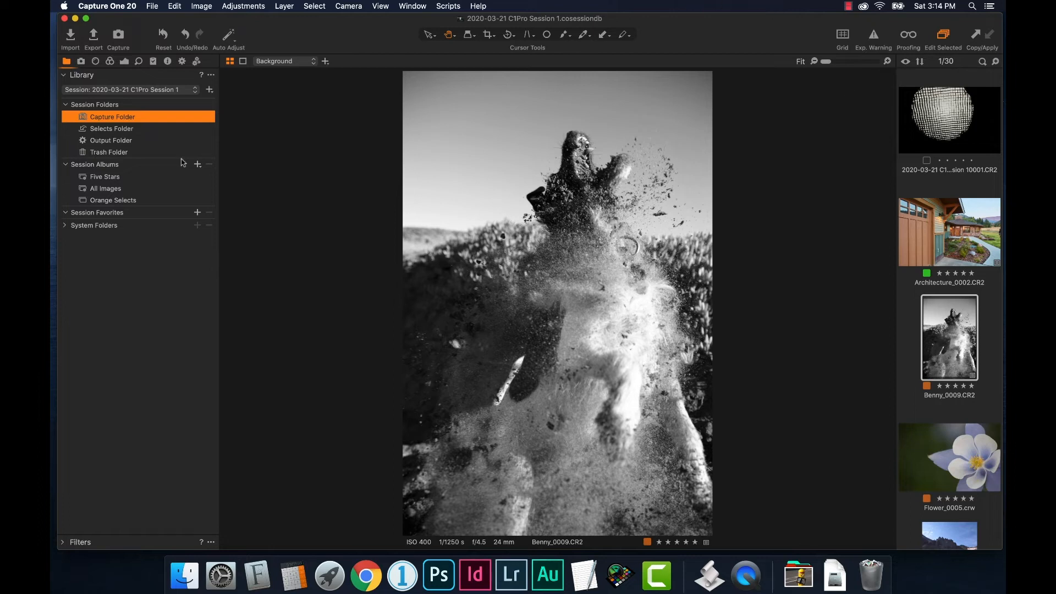
Move Glacier_0008.CRW from the Capture Folder into the Selects Folder.
click(109, 200)
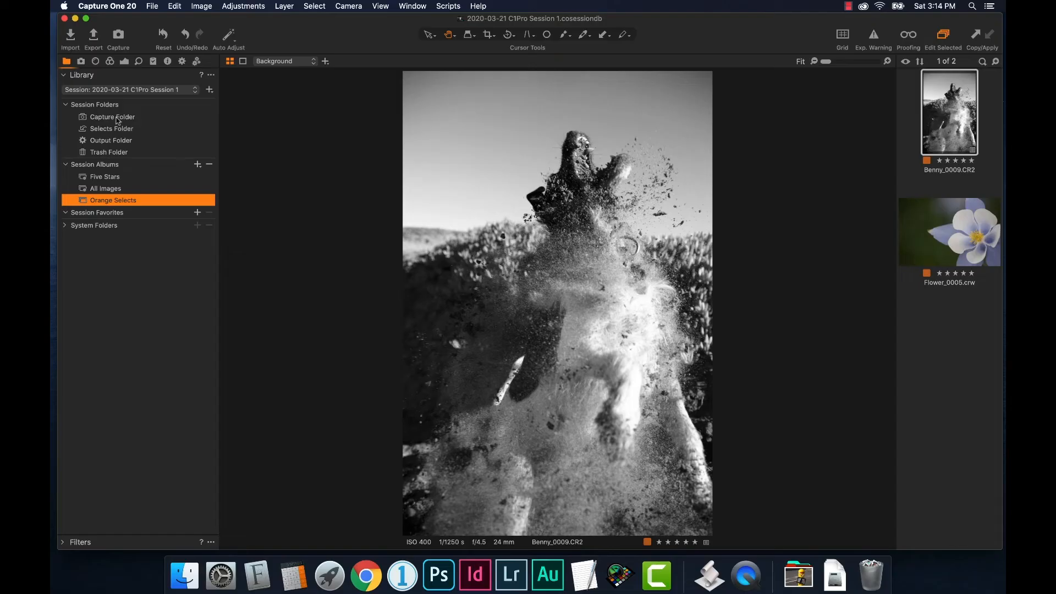
click(112, 116)
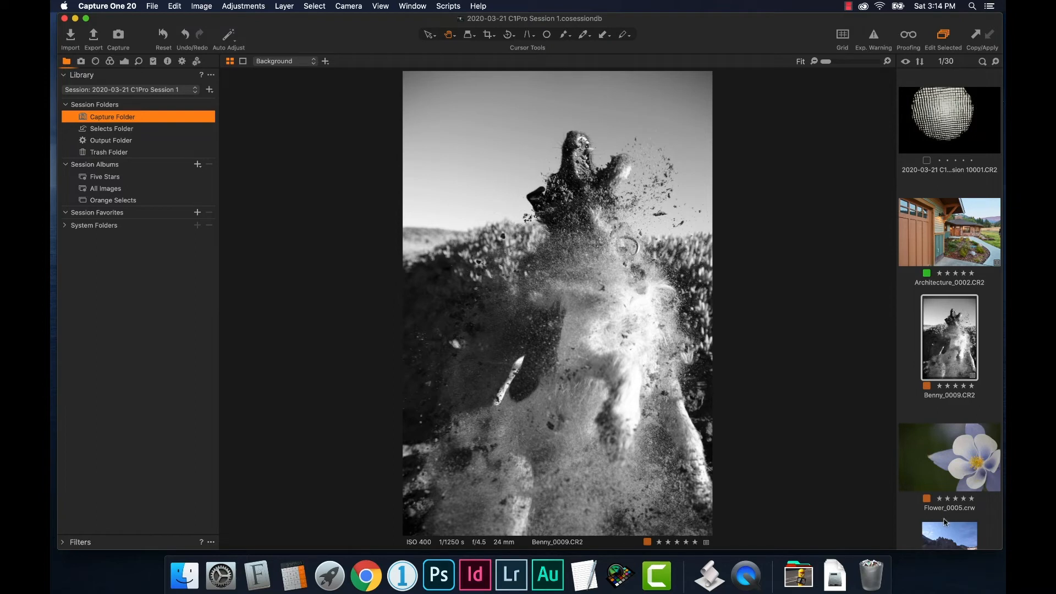
scroll(945, 521, down, 7)
click(945, 183)
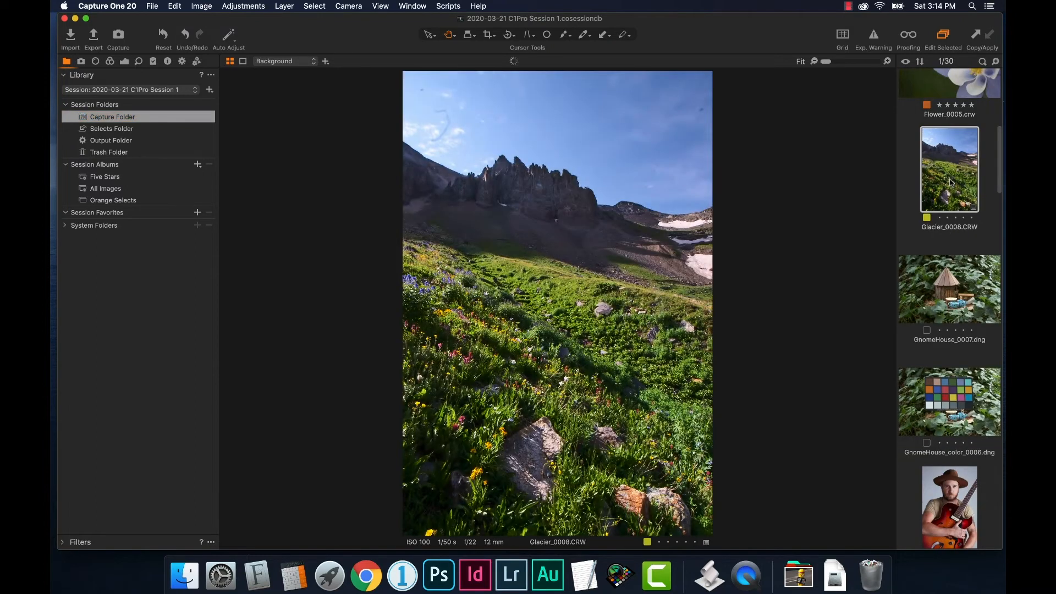
drag(945, 183, 124, 132)
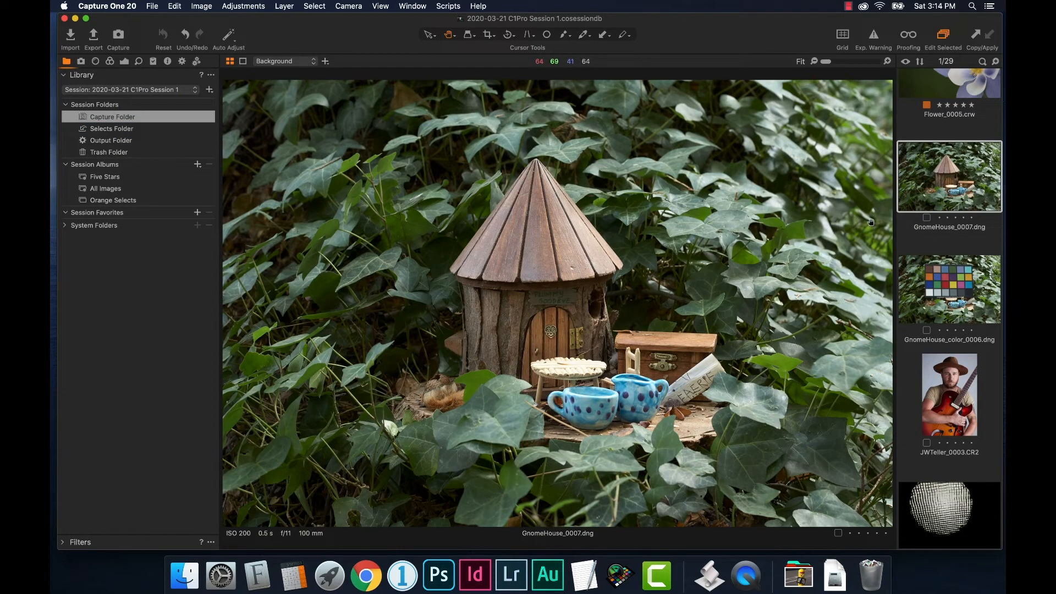
Look through the Capture Folder's remaining thumbnails and view the contents of the Selects Folder.
scroll(921, 294, down, 10)
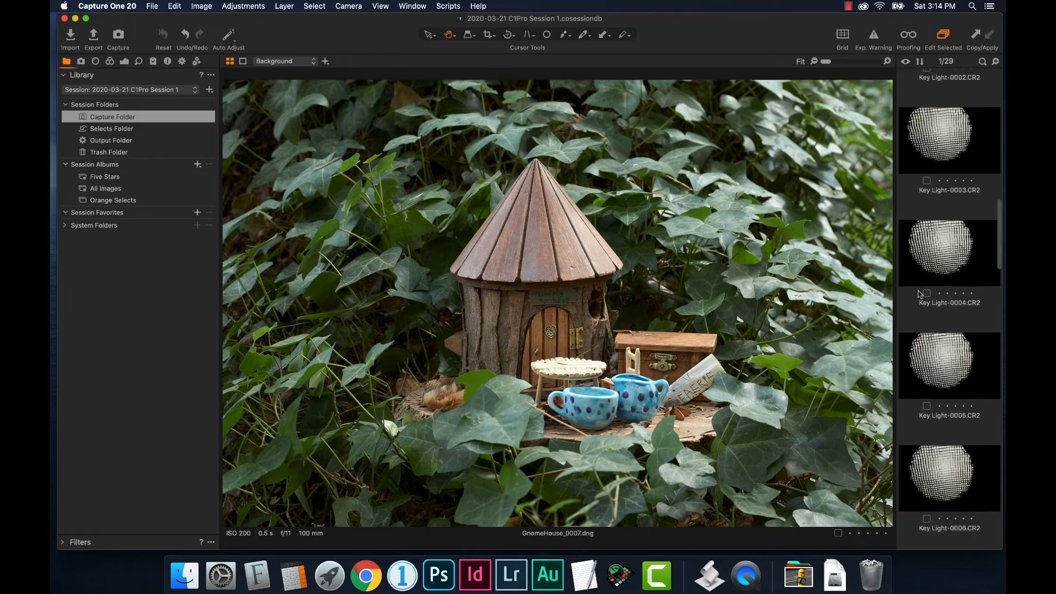
scroll(920, 294, up, 10)
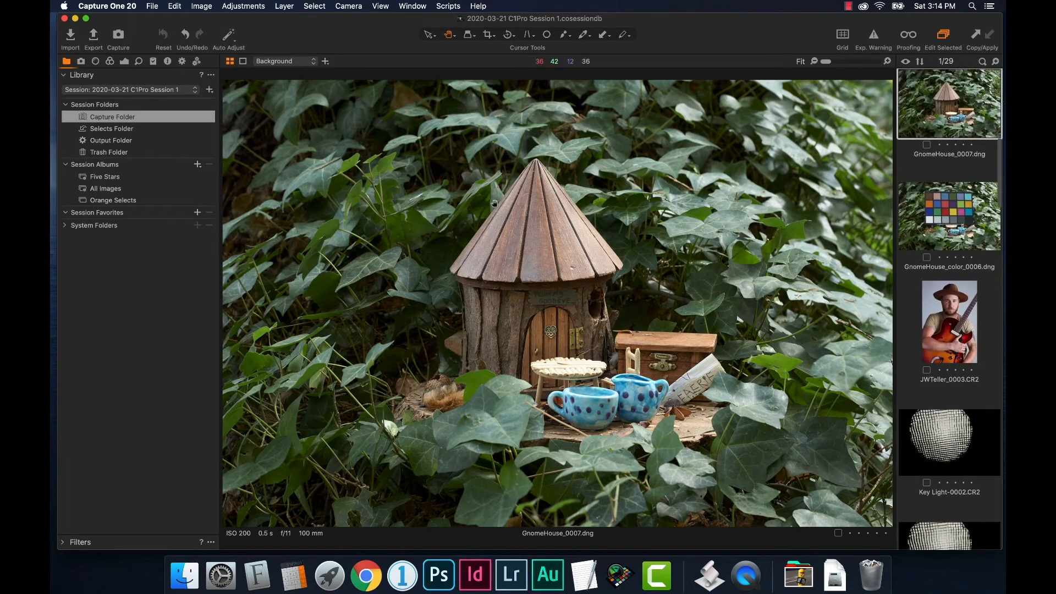
click(109, 130)
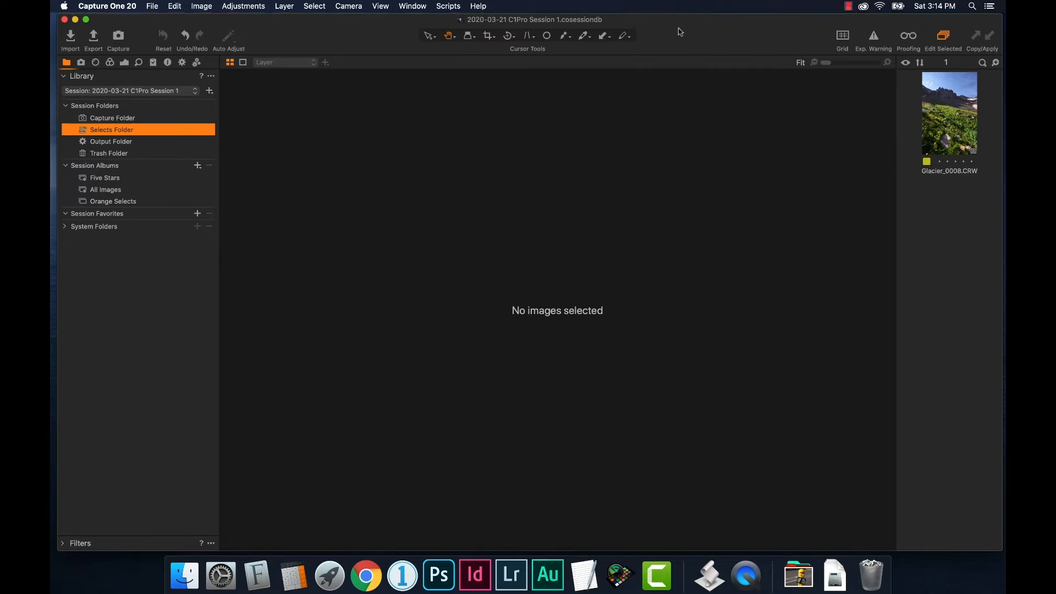
Switch to Finder and examine the session's Capture and Selects folders for the moved Glacier file.
drag(681, 31, 636, 201)
click(634, 73)
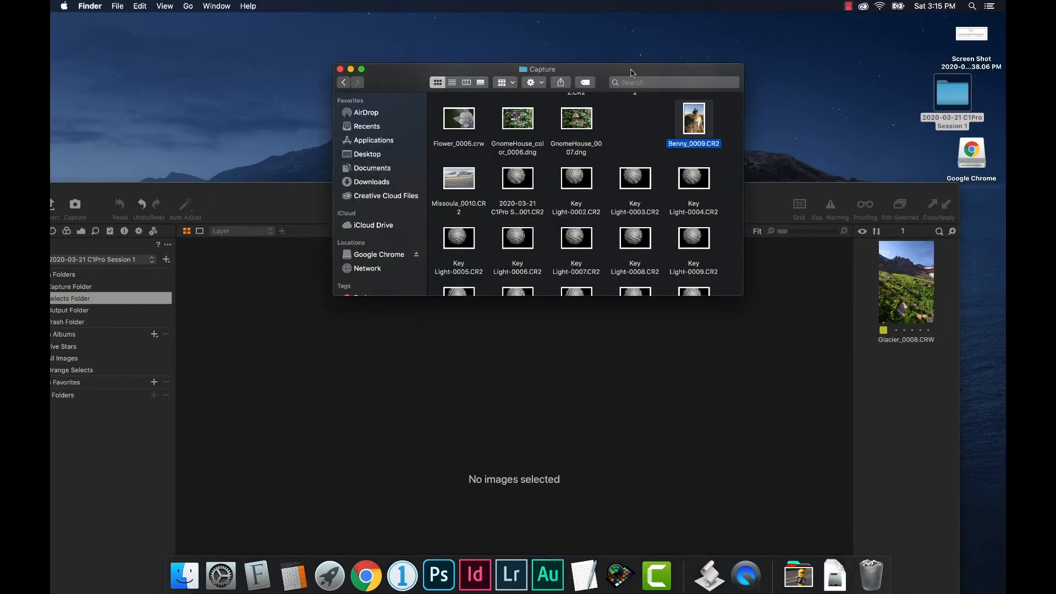
click(632, 136)
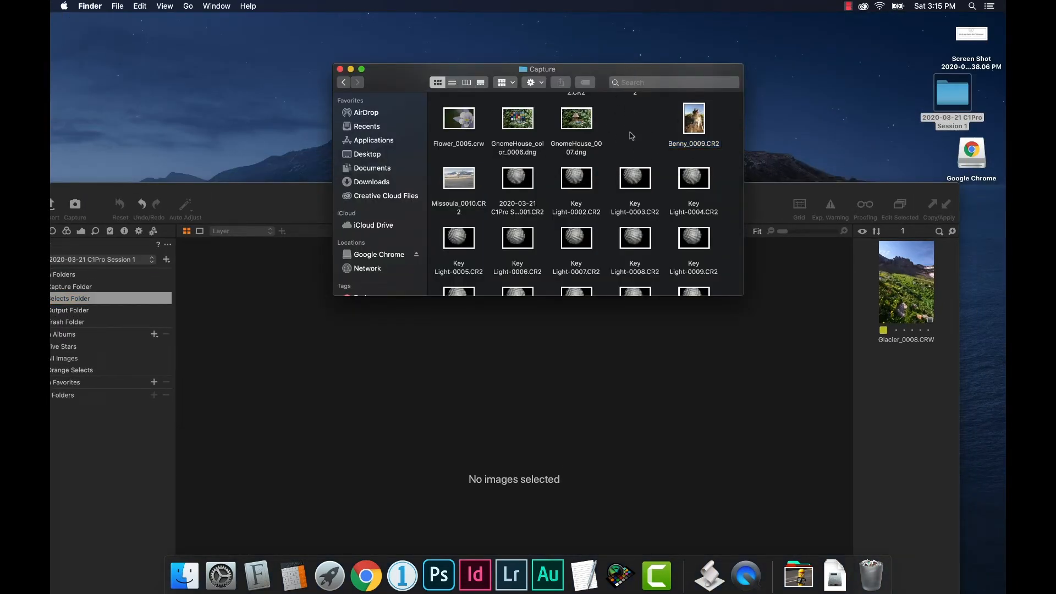
click(344, 82)
double_click(637, 124)
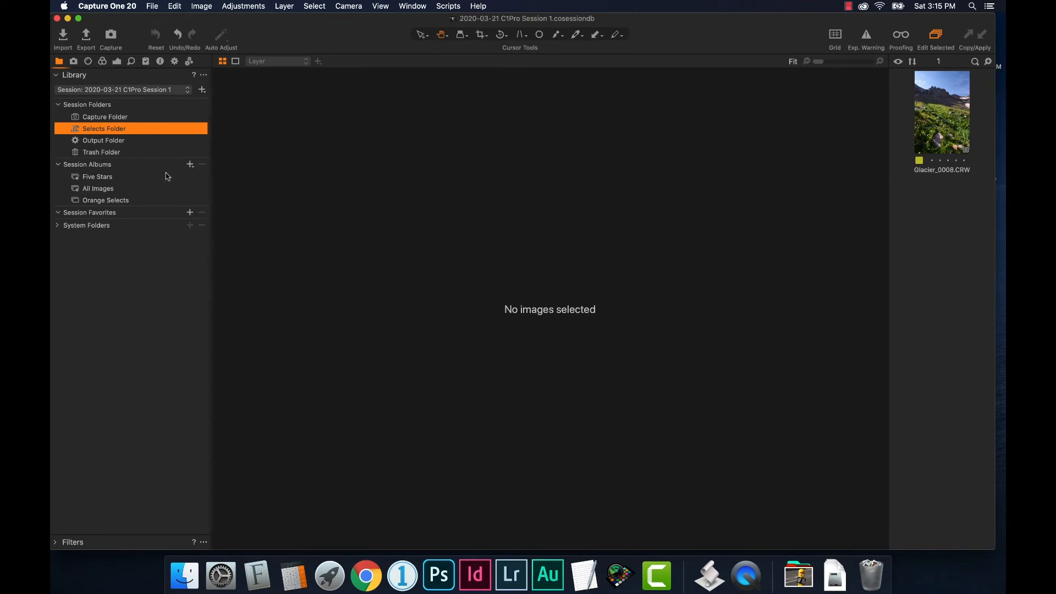
Open the Orange Selects album in Capture One.
click(101, 202)
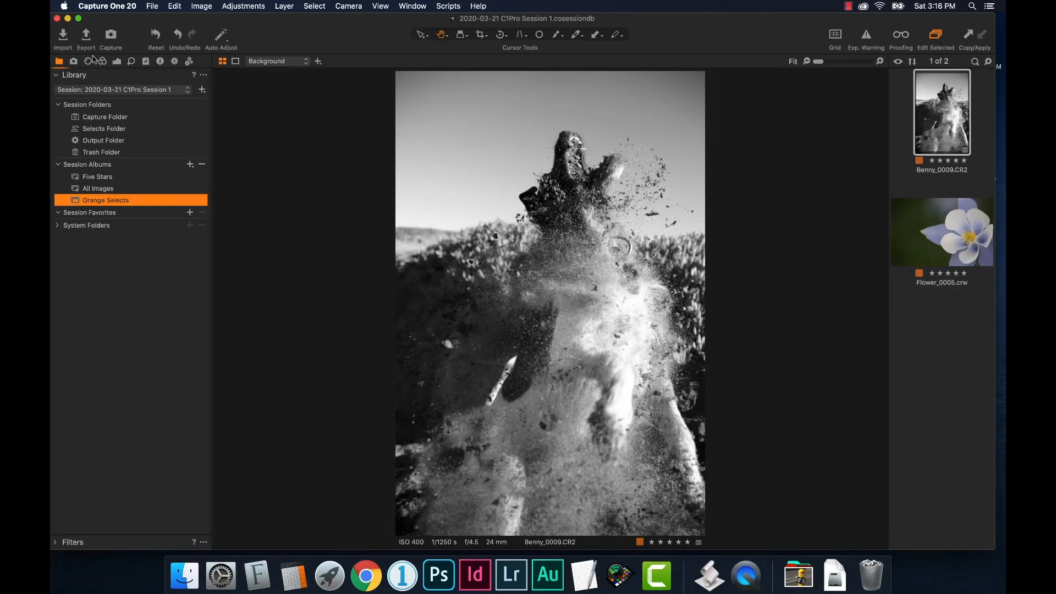
Crop Benny_0009.CR2 with the Square ratio to about 11.33 x 11.33 in around the dog's head and upper body.
click(89, 62)
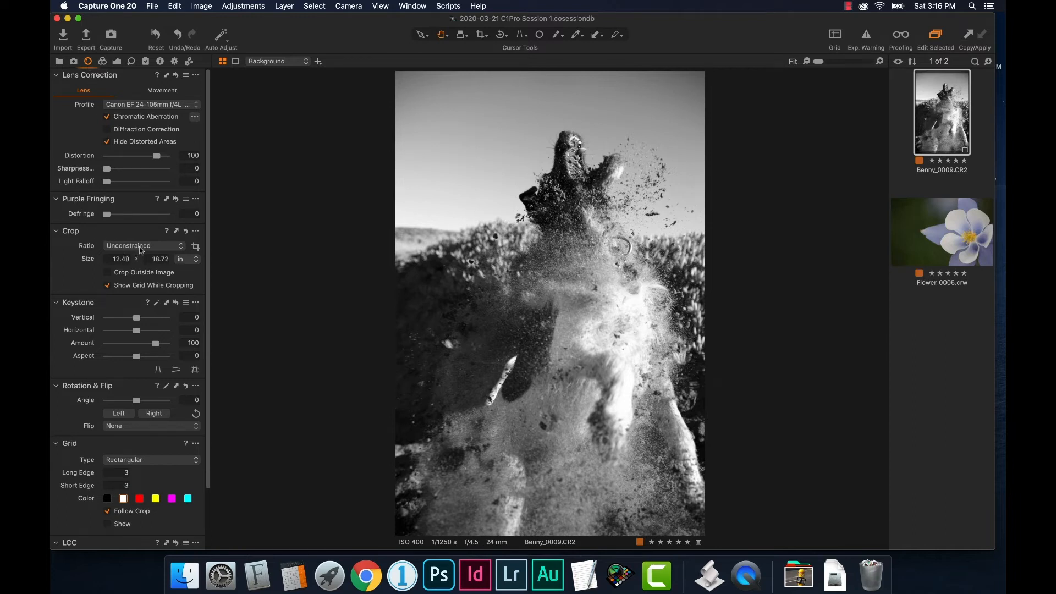
click(140, 248)
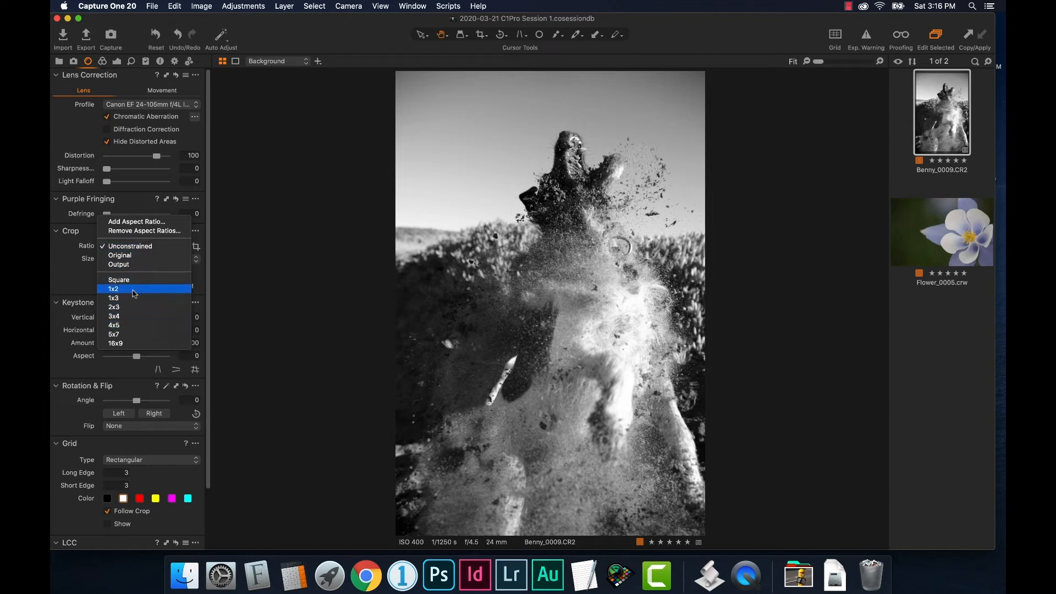
click(134, 279)
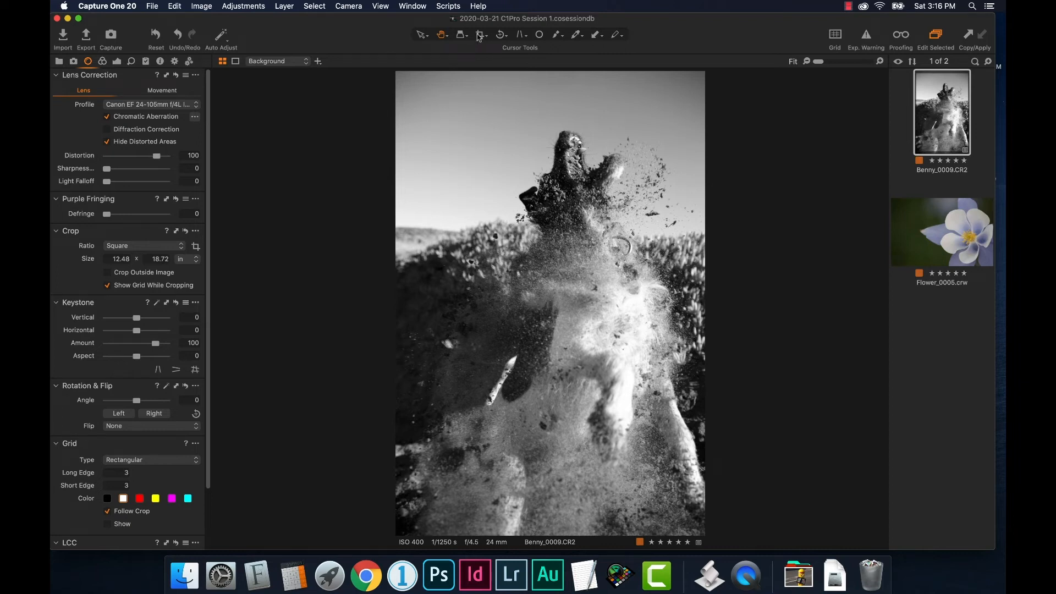
click(482, 35)
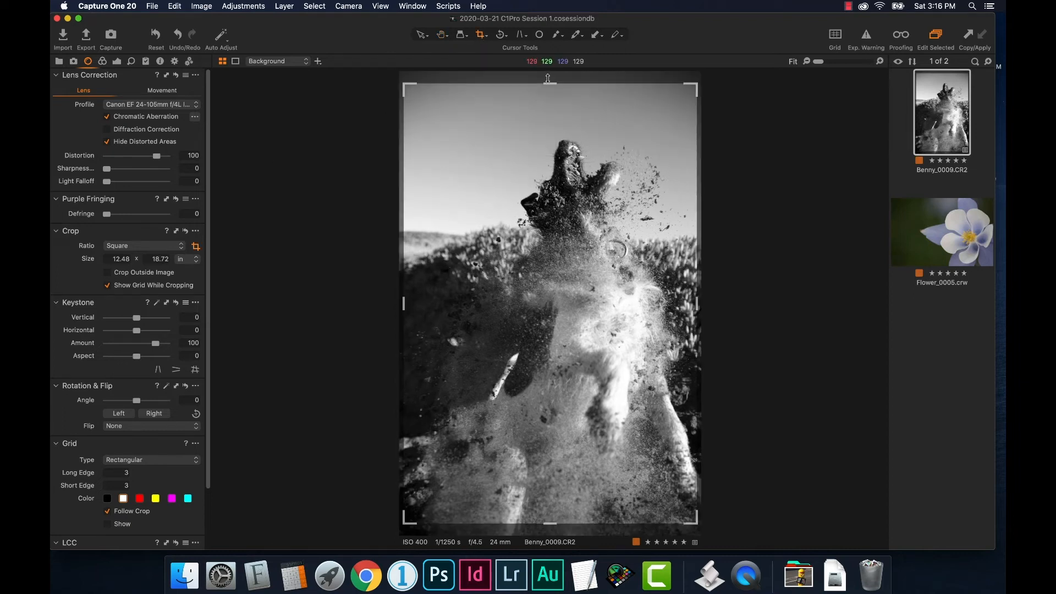
drag(549, 84, 562, 217)
drag(401, 425, 443, 382)
drag(553, 308, 553, 304)
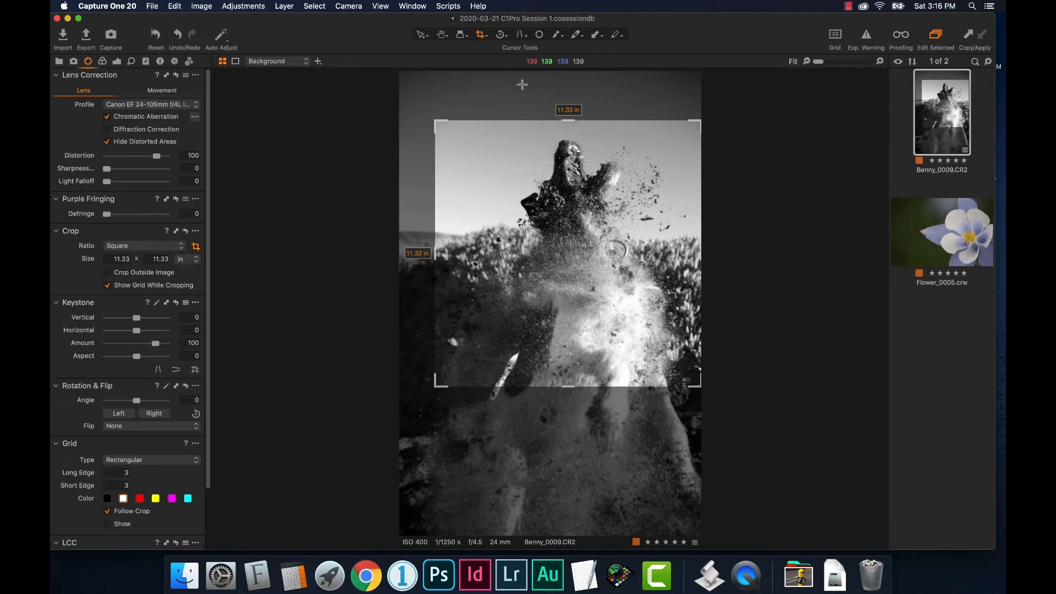
click(443, 36)
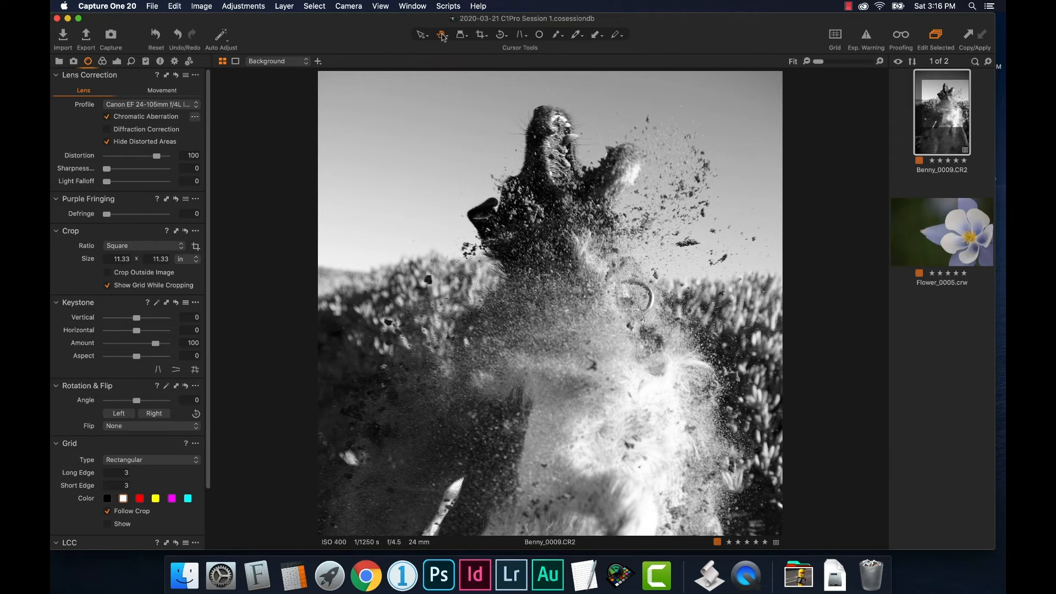
click(481, 35)
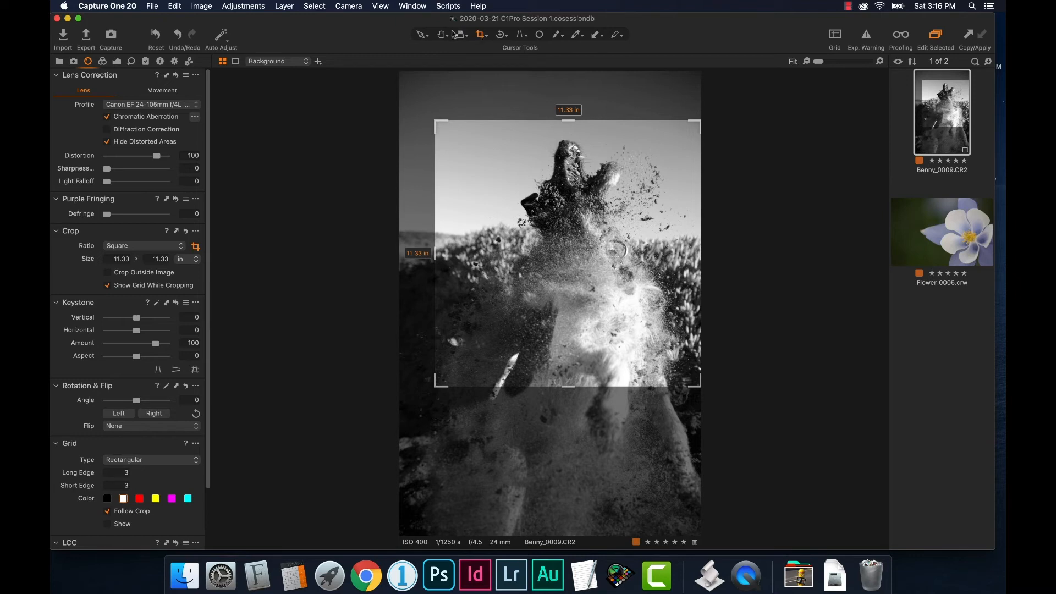
click(443, 35)
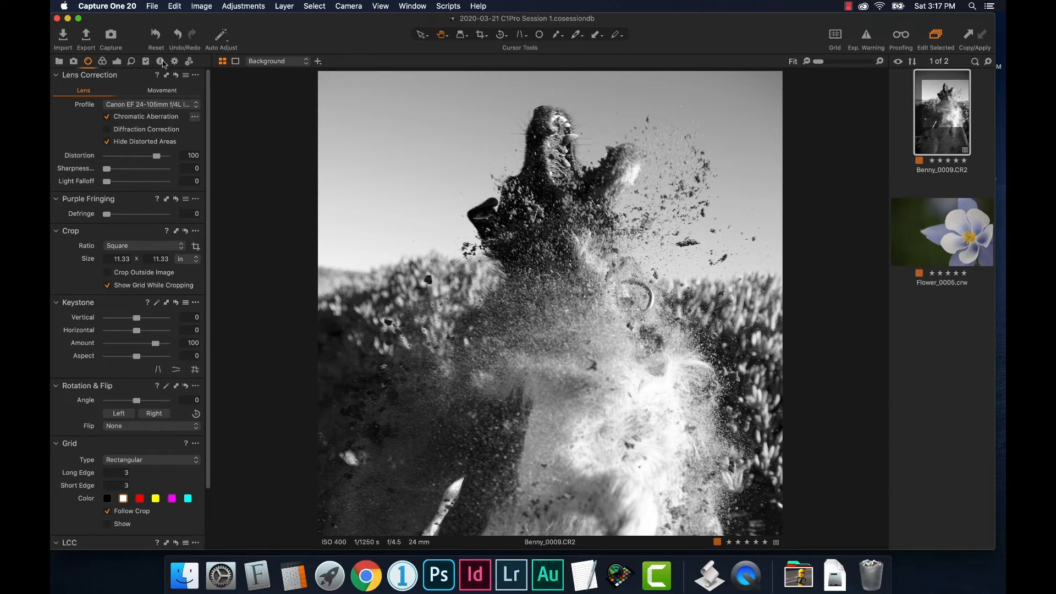
Examine the output settings of the existing JPEG and TIFF process recipes.
click(175, 63)
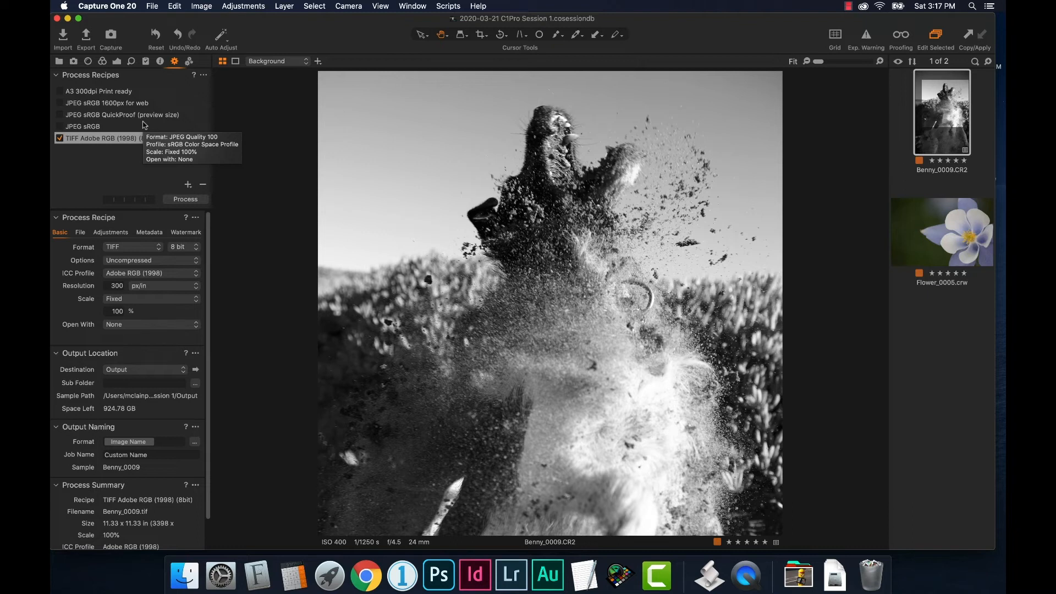
click(80, 139)
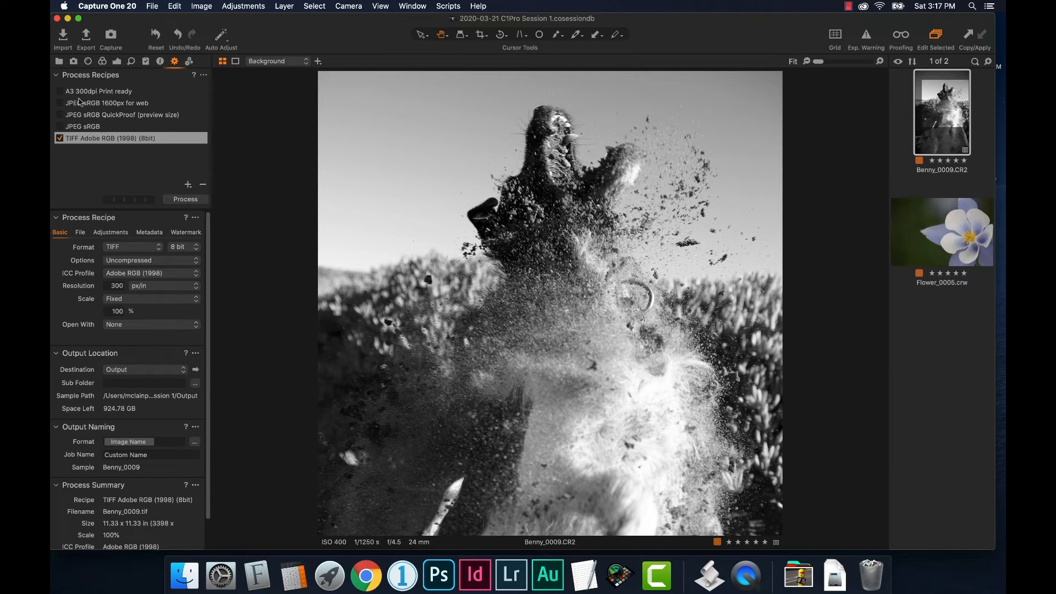
click(60, 139)
click(59, 138)
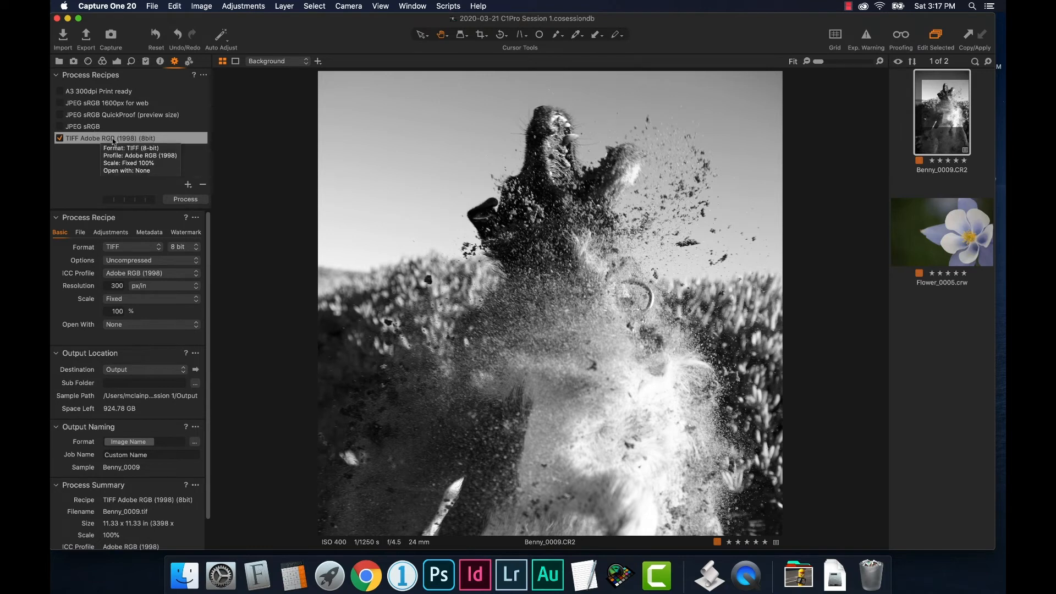
click(161, 127)
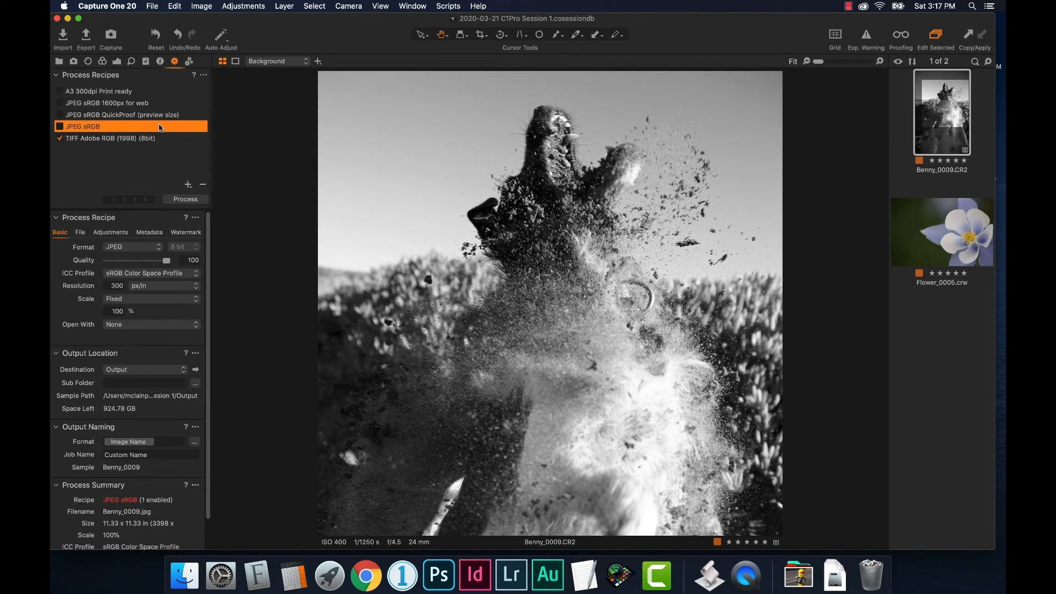
click(145, 104)
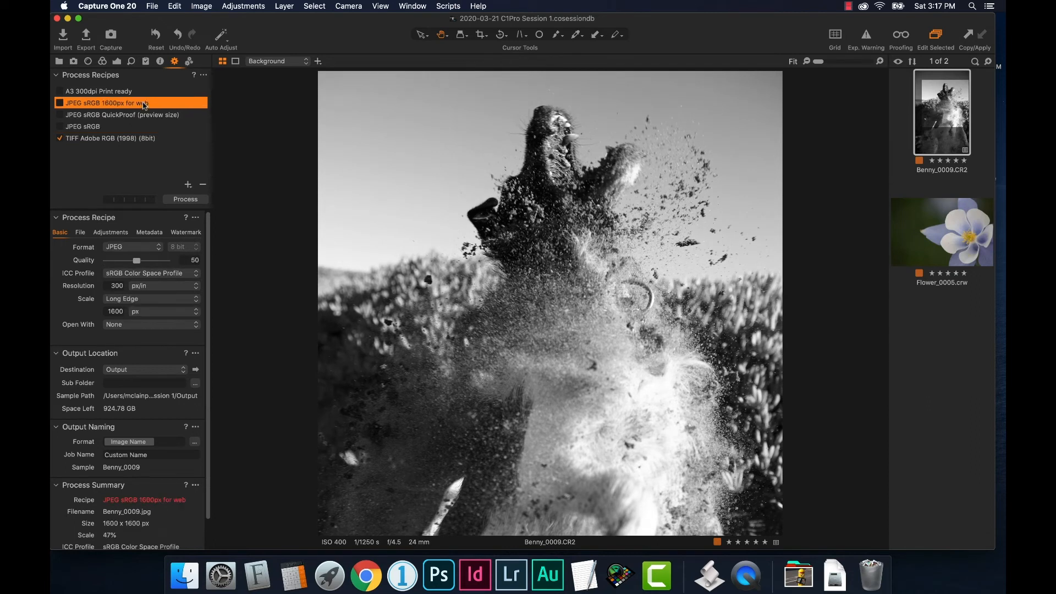
click(136, 140)
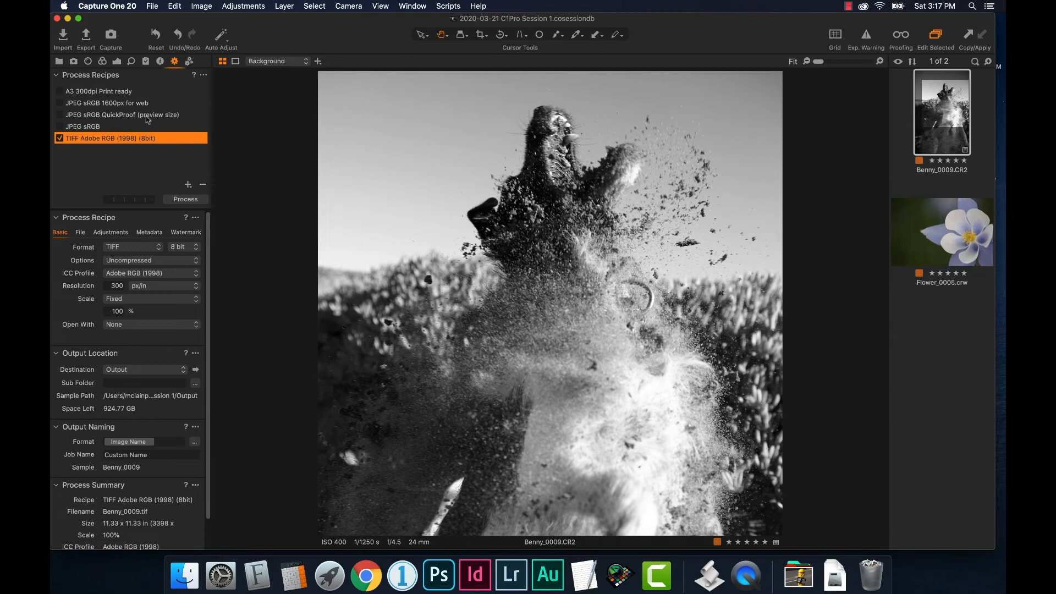
click(147, 116)
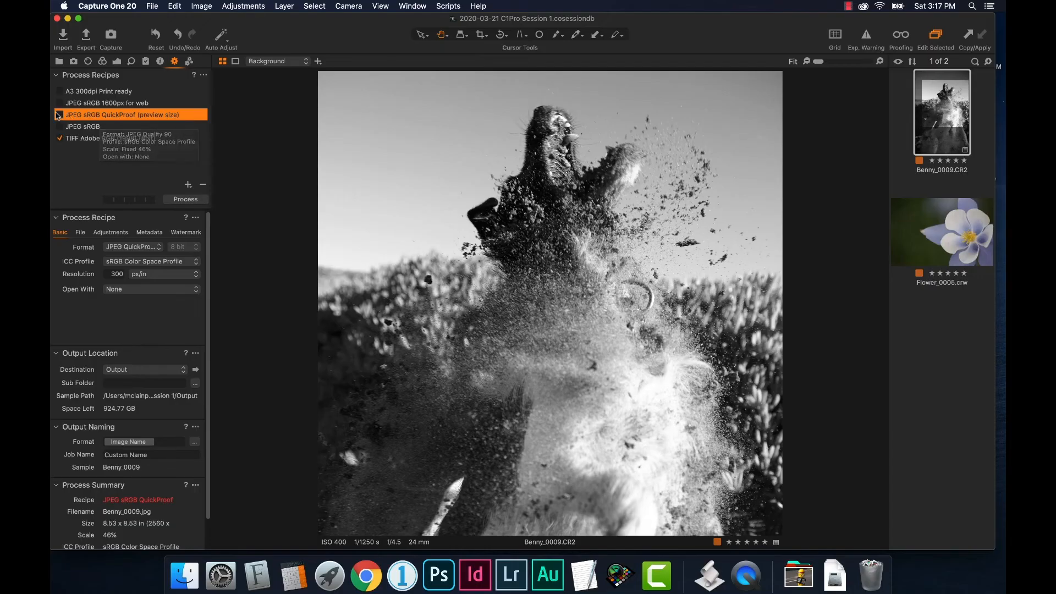
click(71, 139)
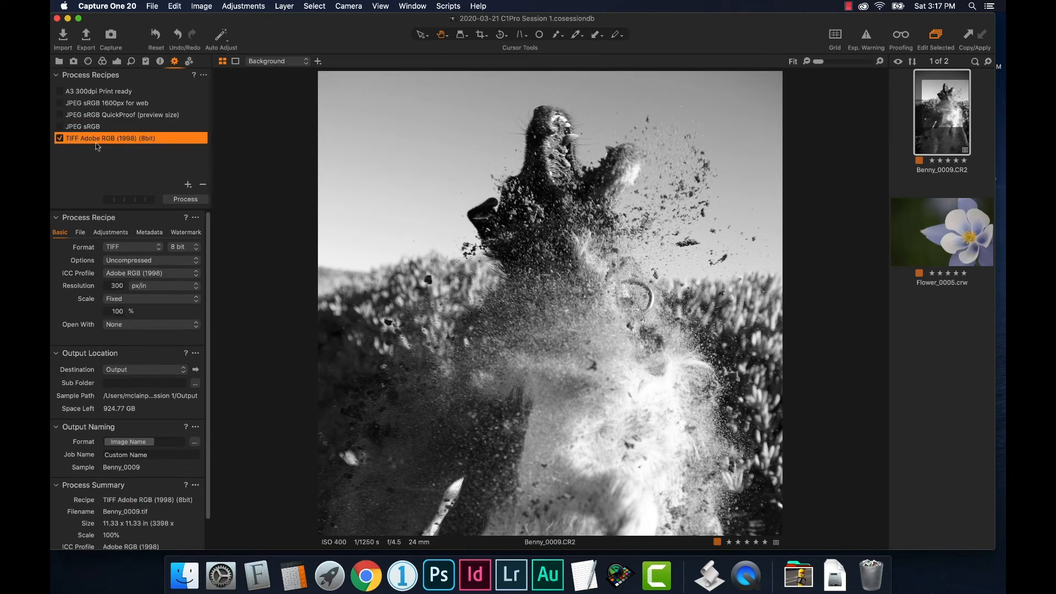
mouse_move(97, 146)
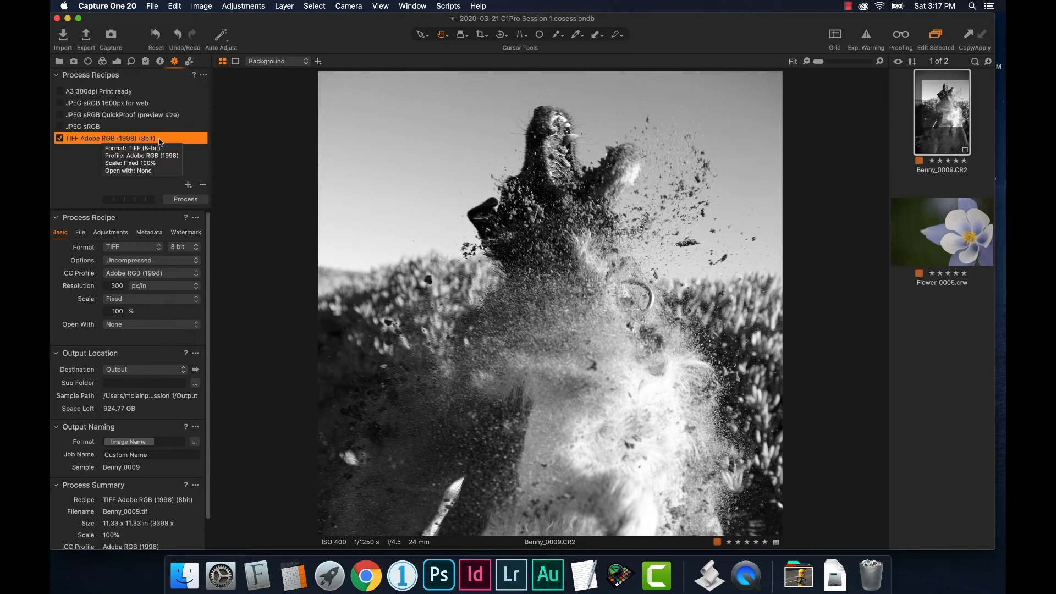
Disable the TIFF Adobe RGB (1998) (8bit) recipe and add a new process recipe named Instagram Square.
click(59, 138)
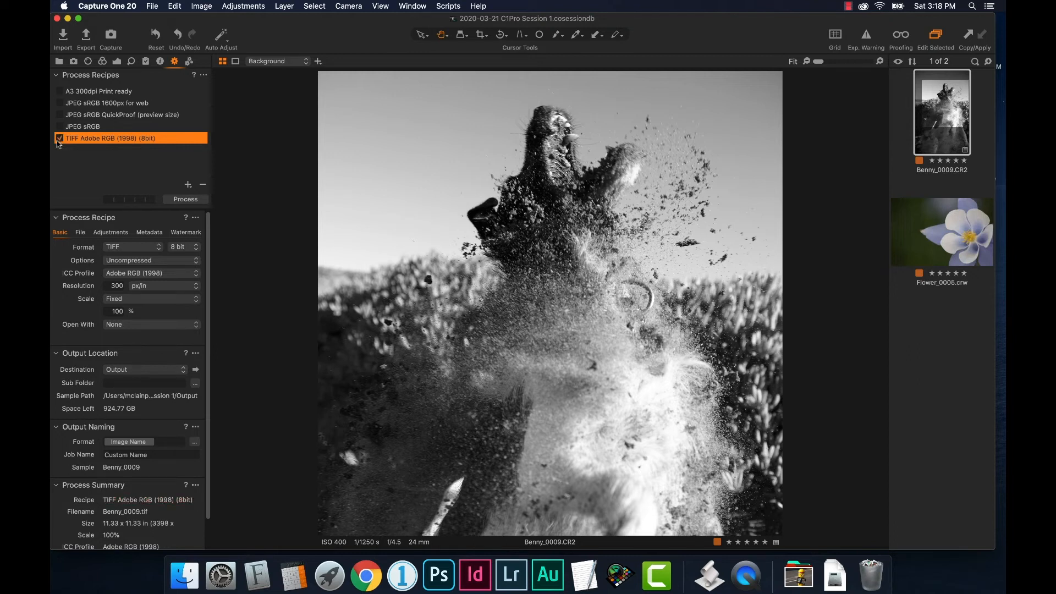
click(59, 141)
click(188, 185)
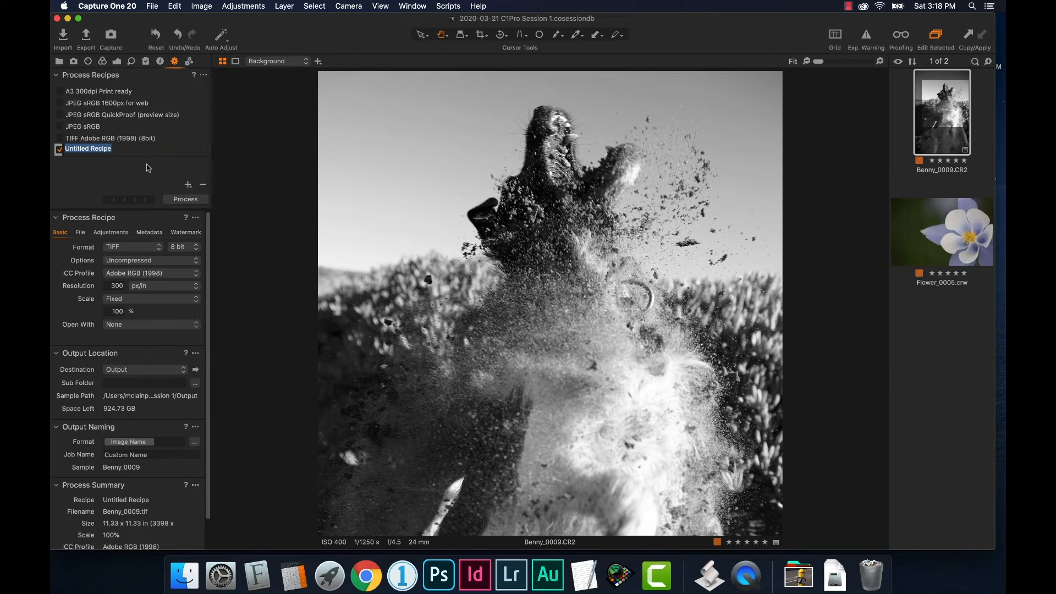
text(Instagram Square)
key(Return)
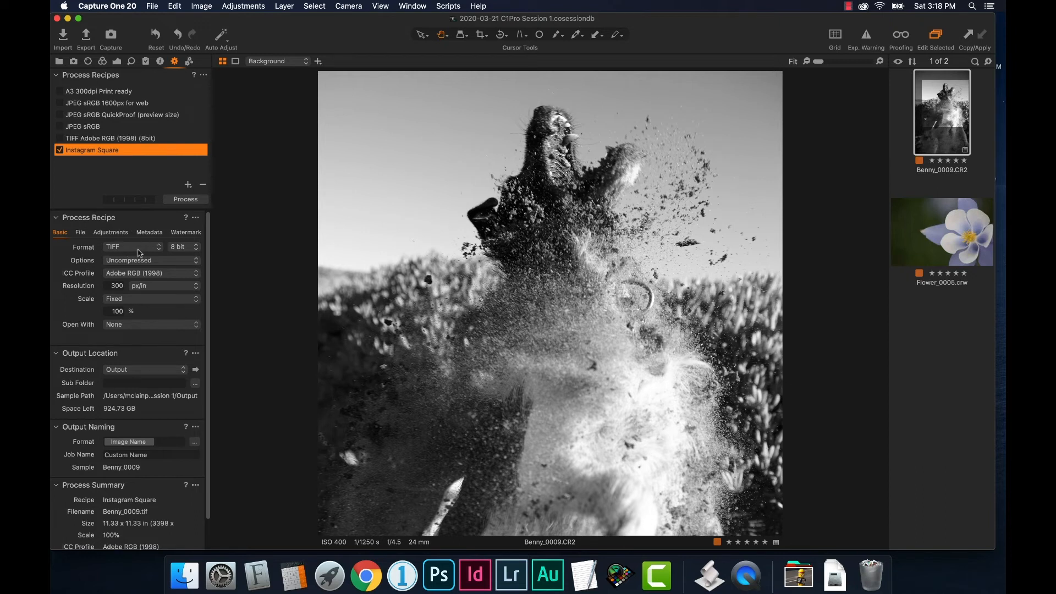
Set the Instagram Square recipe's format to JPEG and its ICC profile to sRGB Color Space Profile.
click(116, 253)
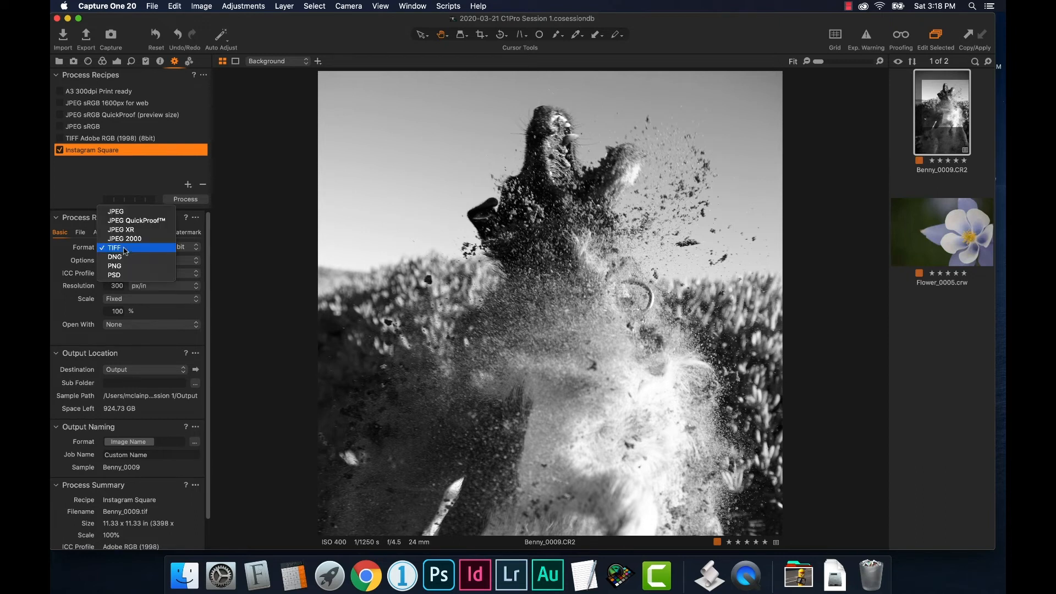
click(135, 211)
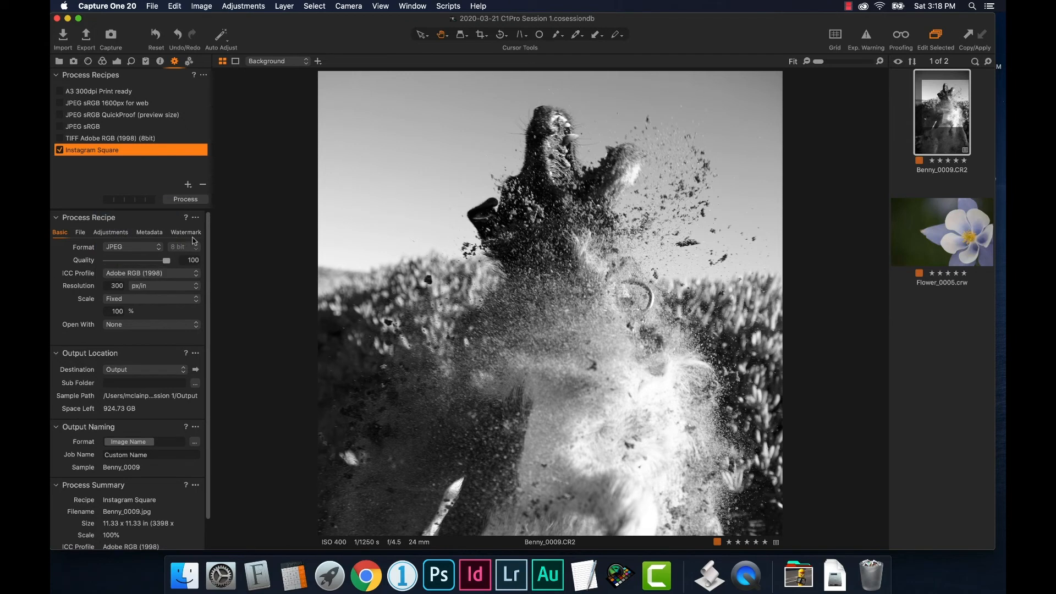
click(151, 272)
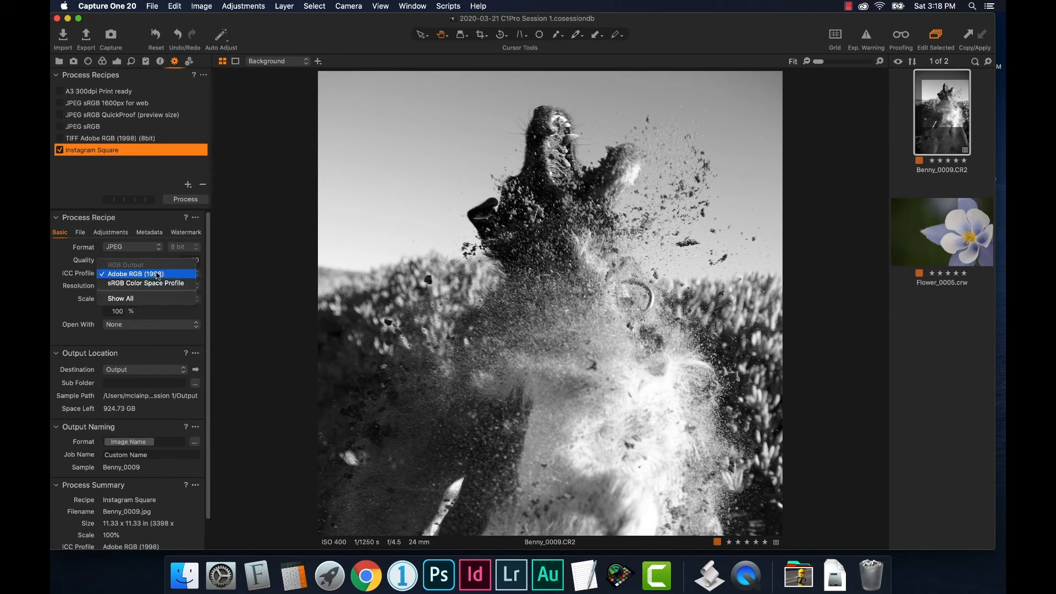
click(154, 284)
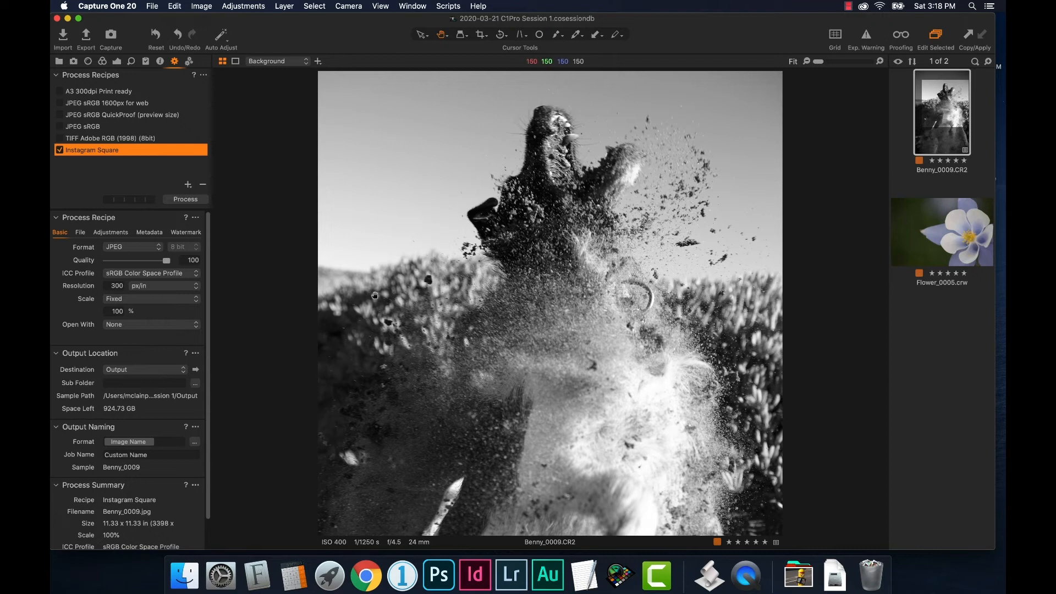
Scale the Instagram Square recipe's output by Width x Height to 2000 x 2000 px.
click(133, 300)
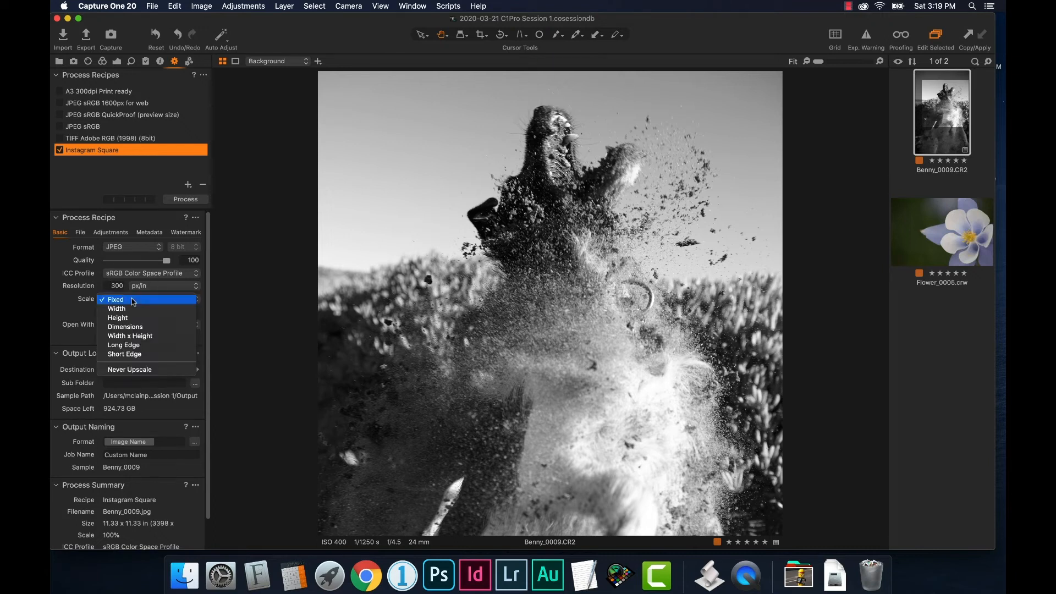
click(138, 336)
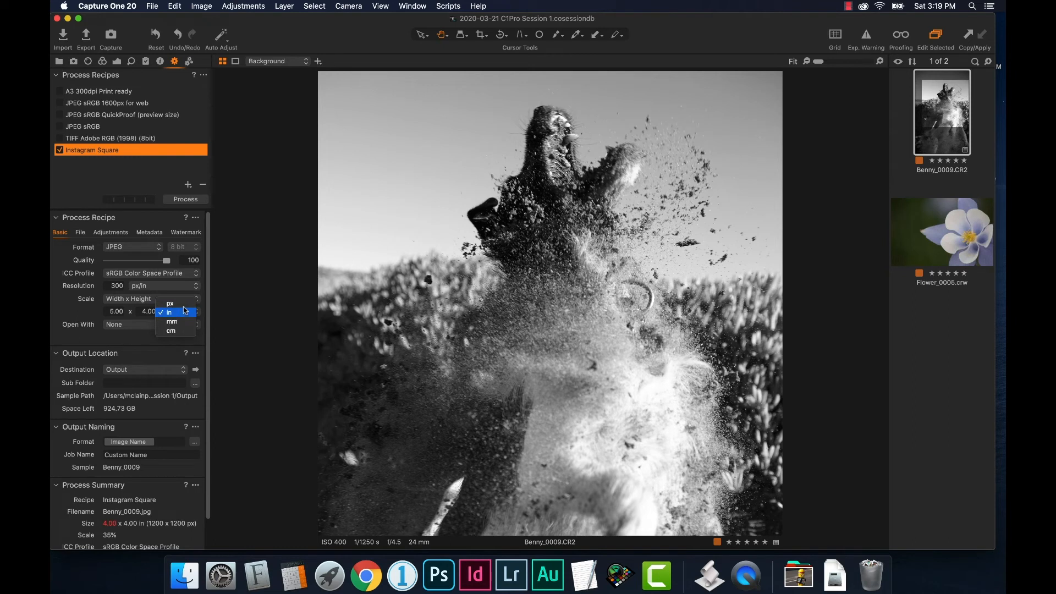
click(181, 304)
double_click(121, 311)
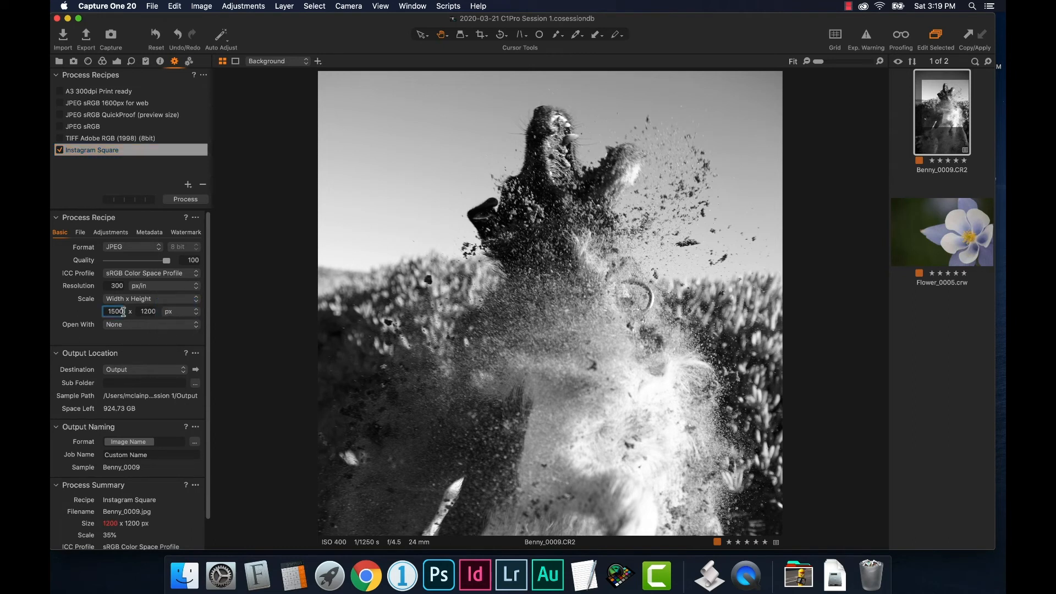
text(2000)
key(Tab)
text(2000)
key(Tab)
Review the Instagram Square recipe's file, crop and sharpening, metadata and watermark options, keeping Respect crop and no watermark.
click(81, 233)
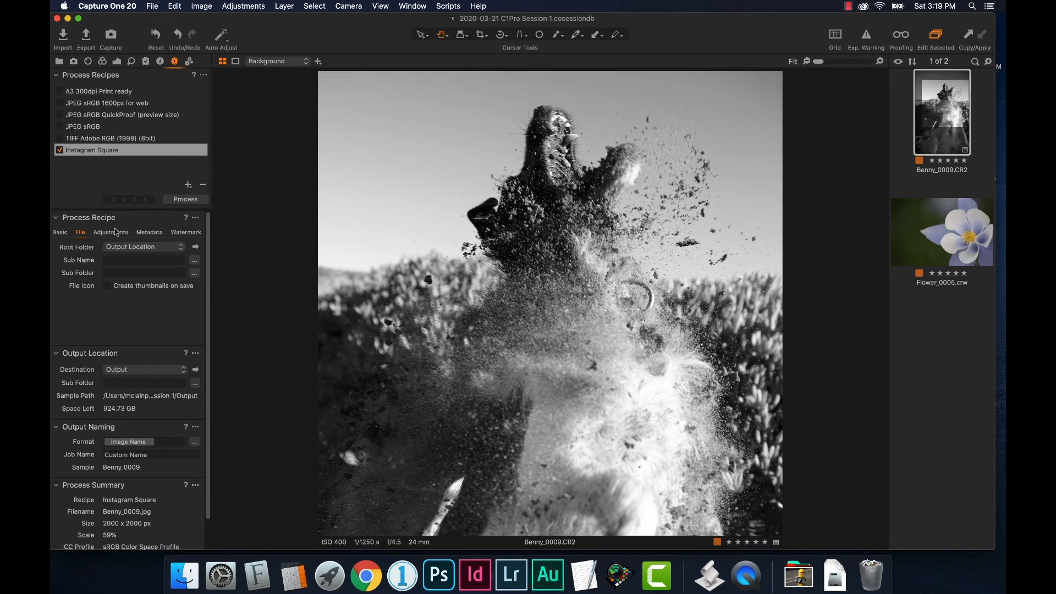
click(105, 271)
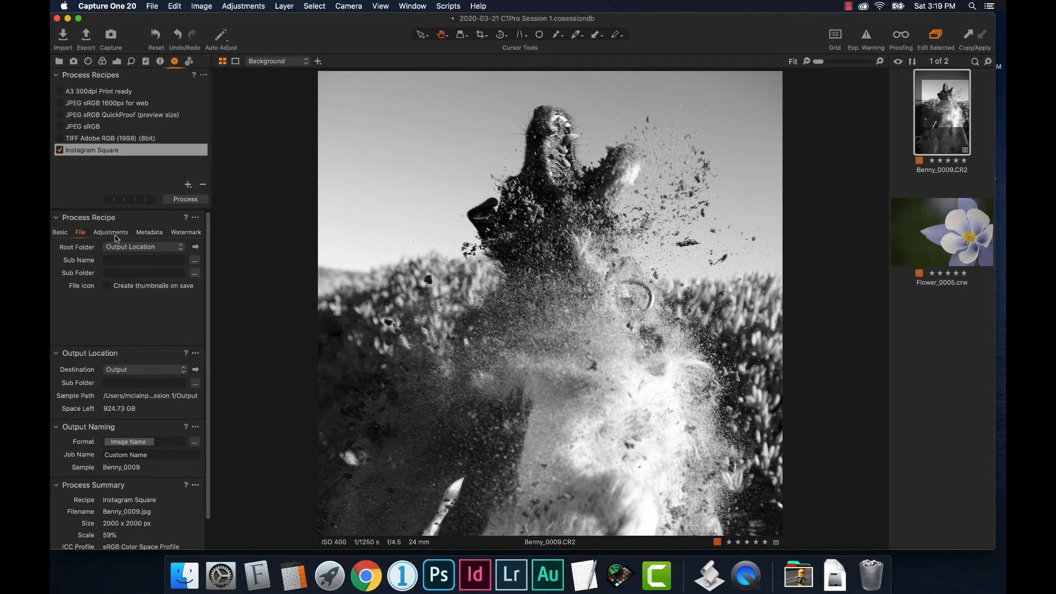
click(111, 233)
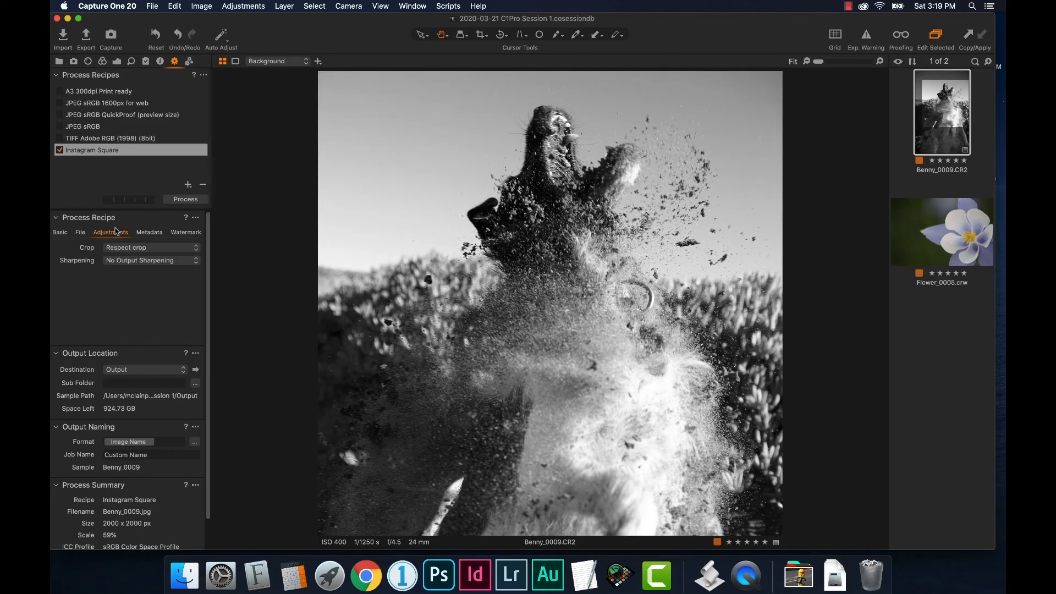
click(158, 253)
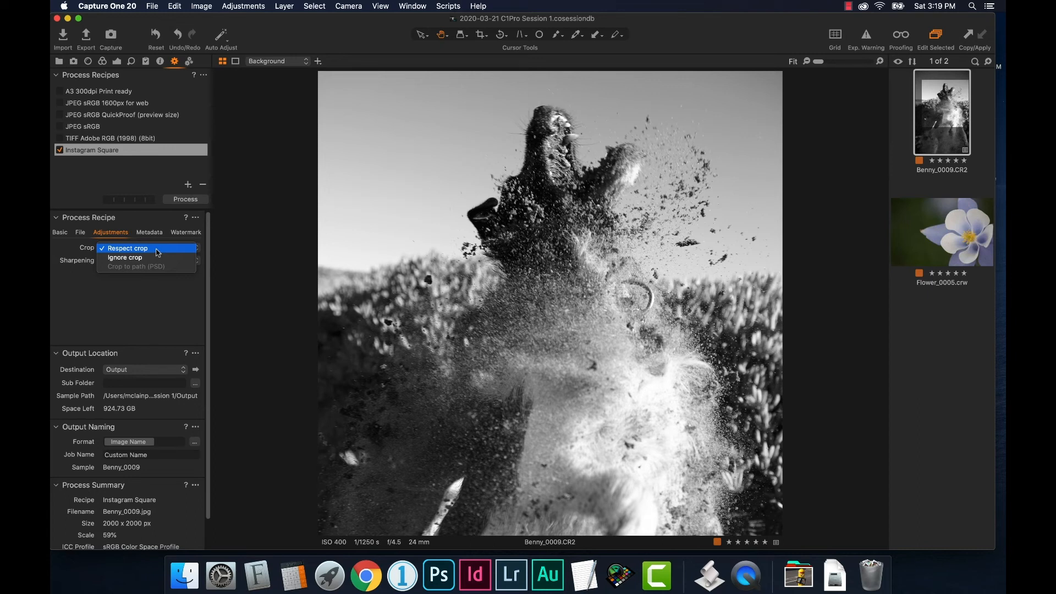
click(158, 252)
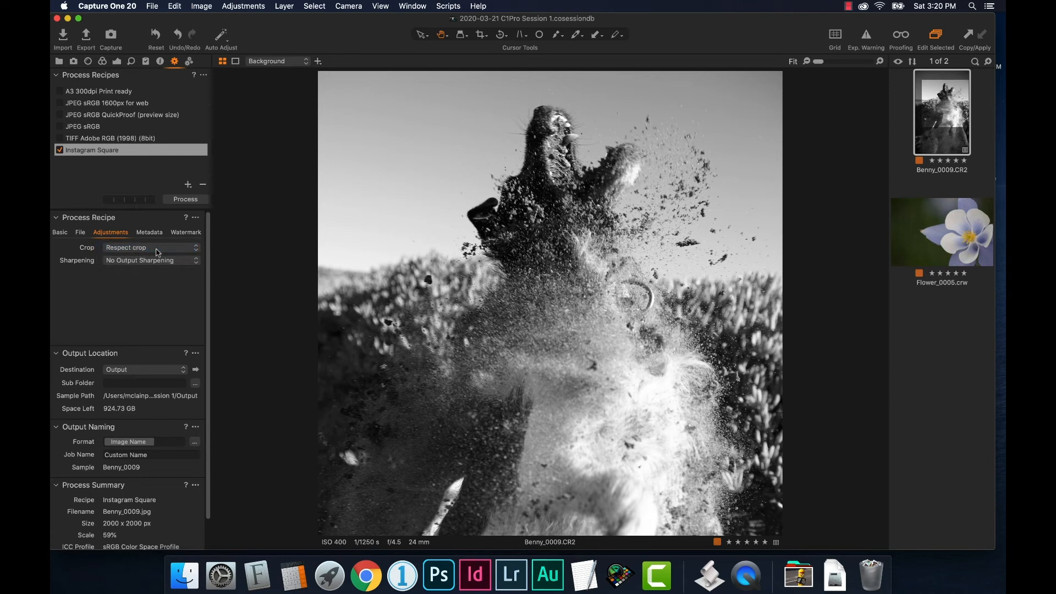
click(157, 238)
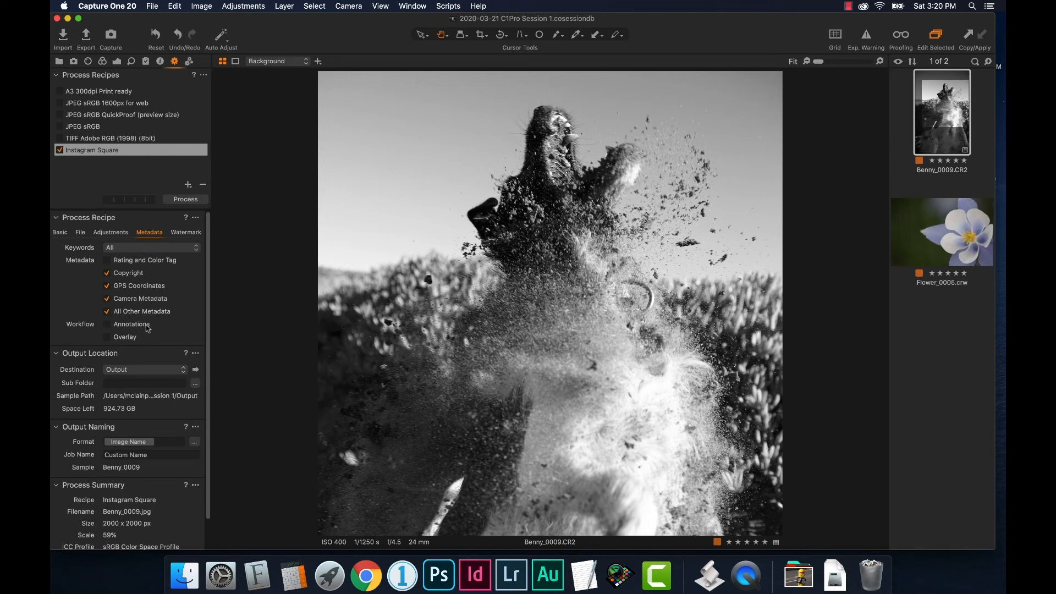
click(187, 232)
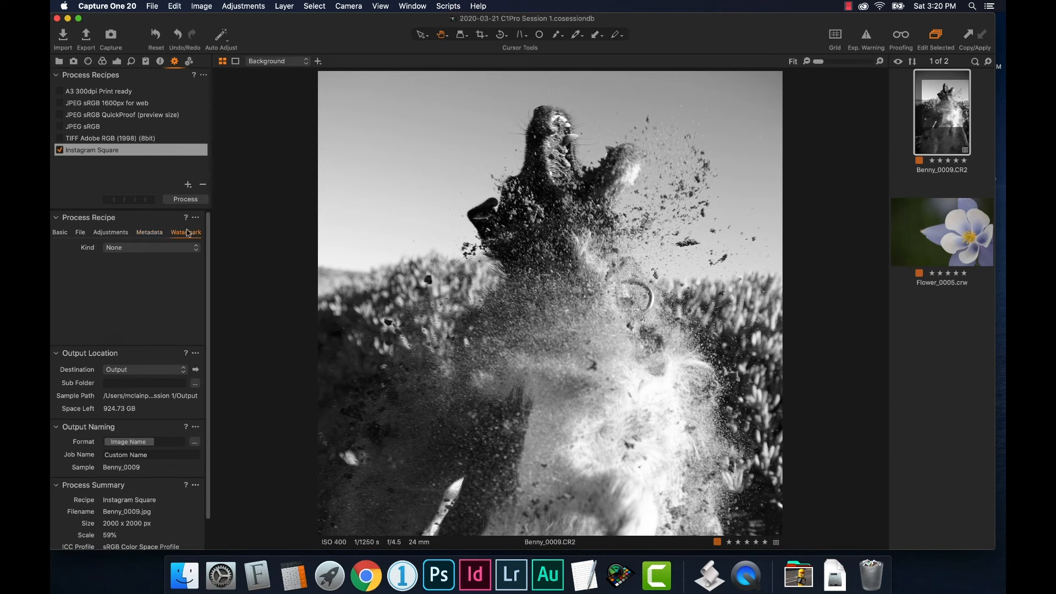
click(170, 251)
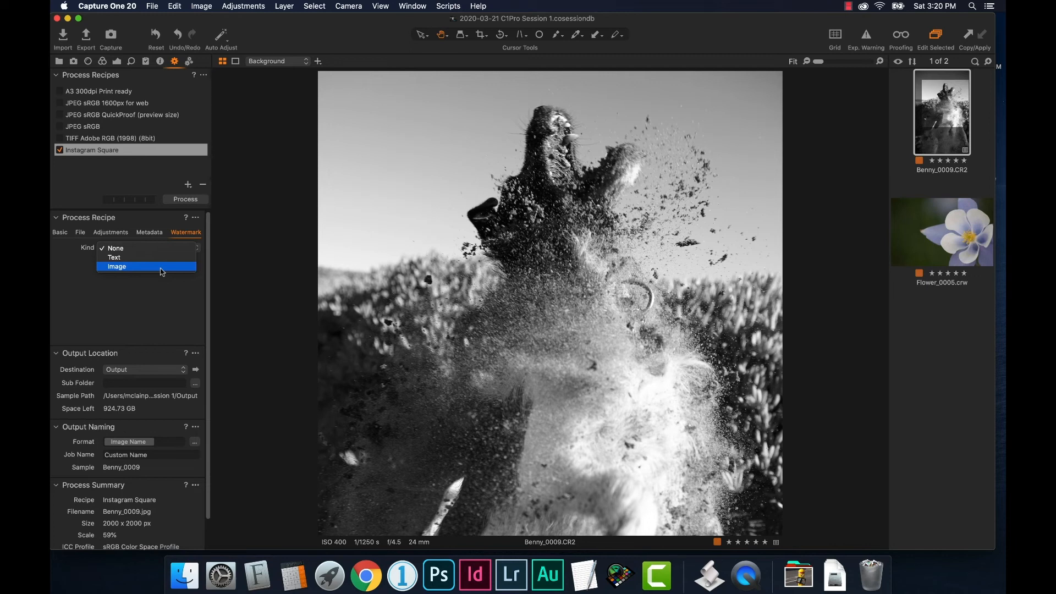
click(161, 249)
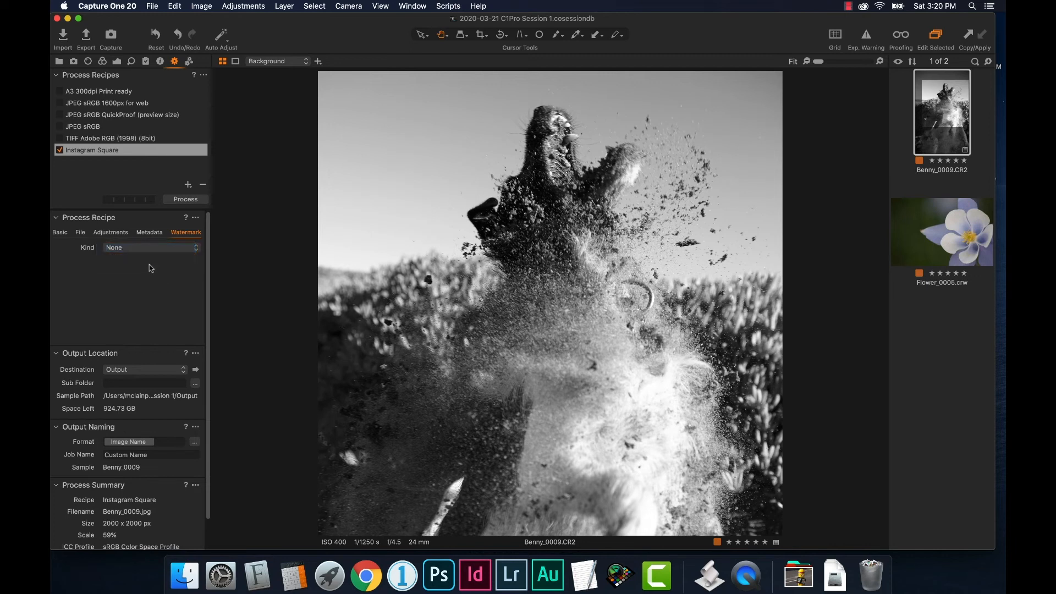
Try different JPEG quality levels for the Instagram Square recipe and set the quality to 65.
click(62, 233)
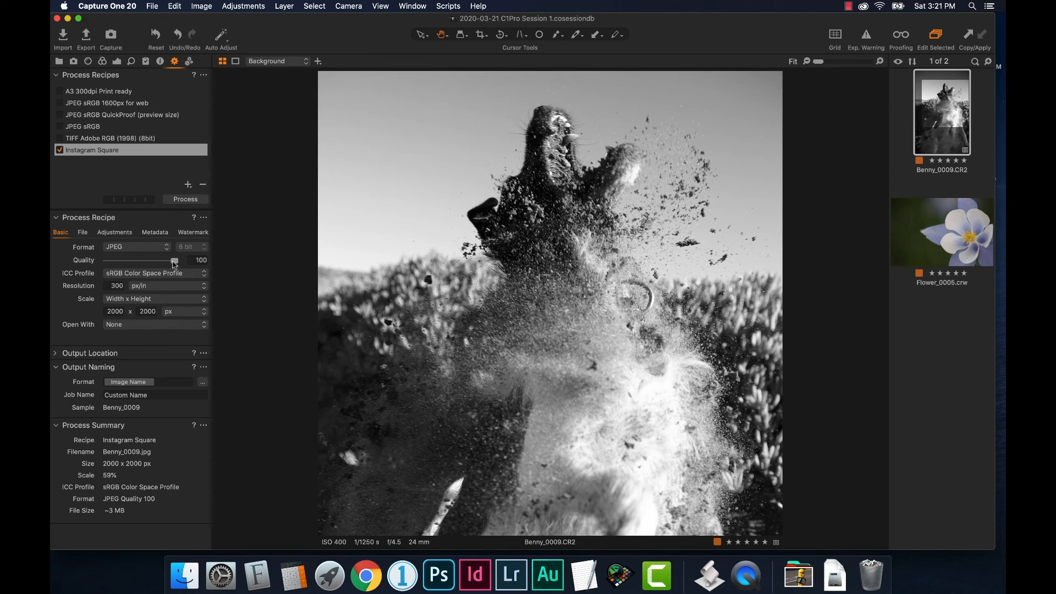
mouse_move(175, 261)
mouse_down()
mouse_move(156, 262)
mouse_move(172, 262)
mouse_up()
drag(172, 262, 151, 264)
drag(150, 264, 106, 264)
drag(109, 262, 154, 263)
drag(151, 259, 152, 261)
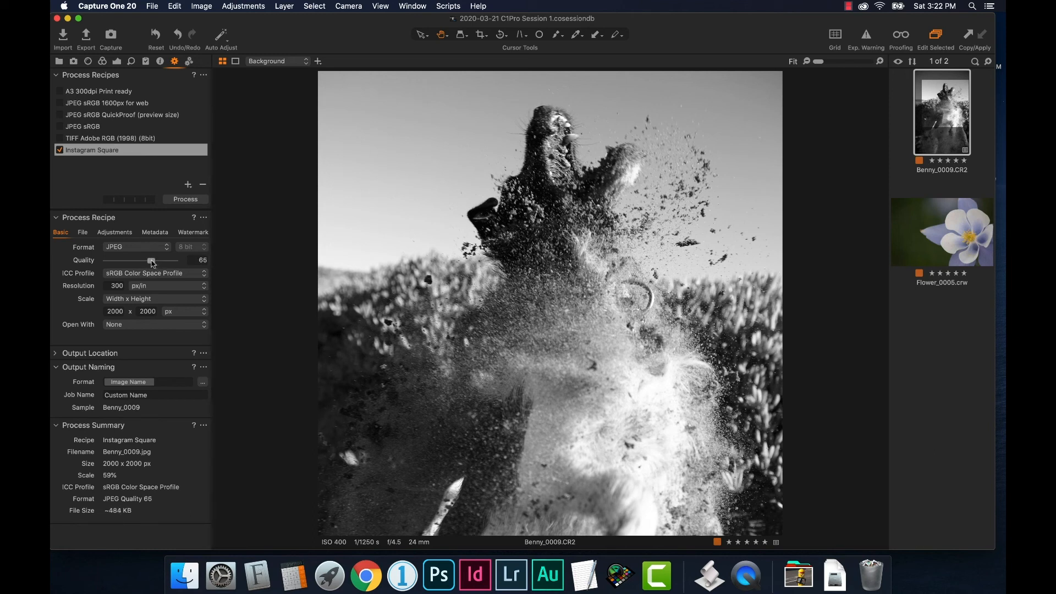